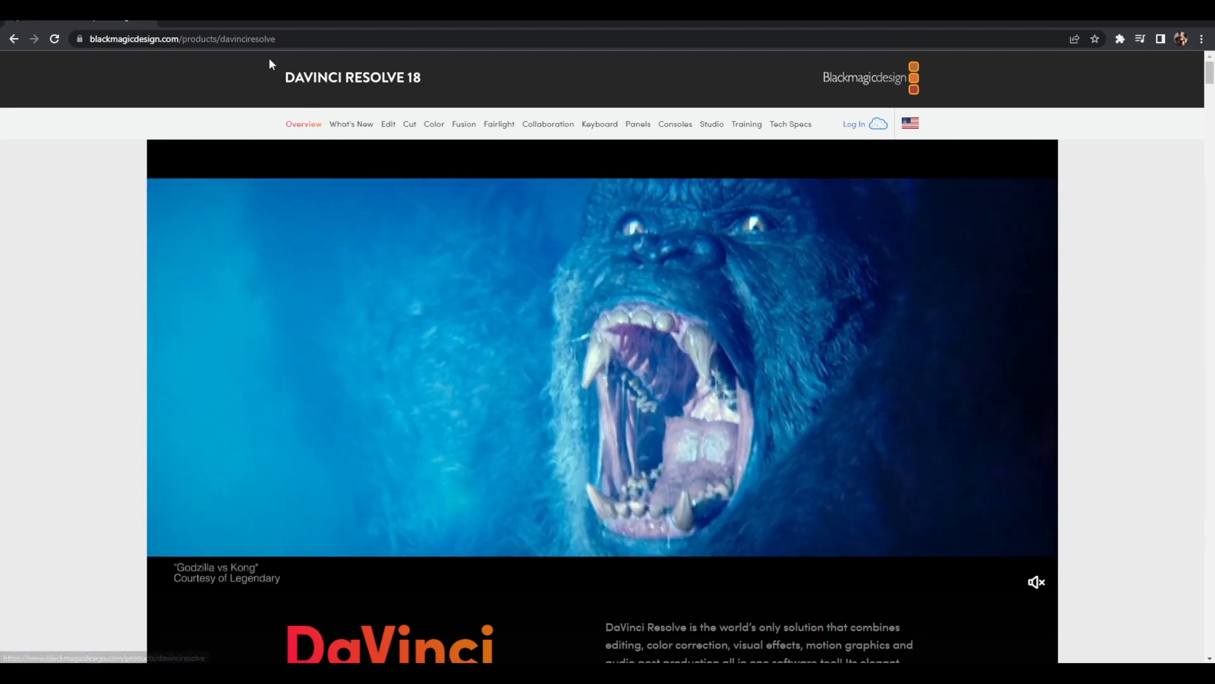
# Start the free DaVinci Resolve 18 download for Windows from blackmagicdesign.com/products/davinciresolve
pyautogui.click(286, 38)
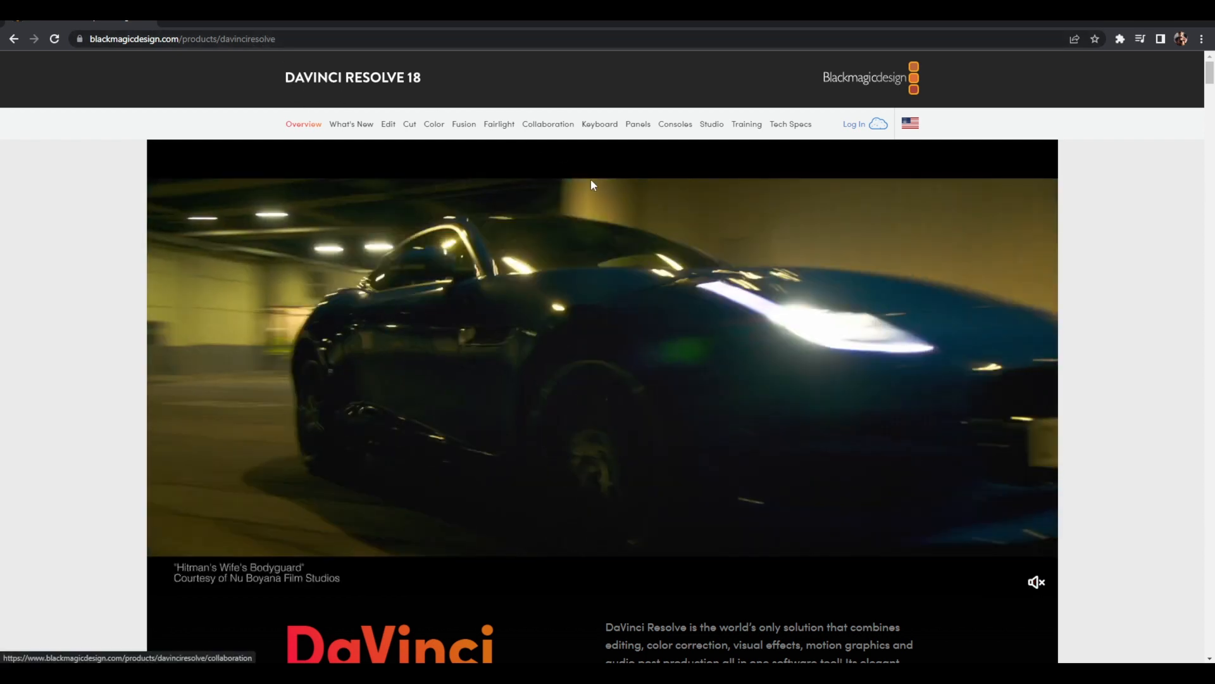
pyautogui.scroll(-6, 590, 222)
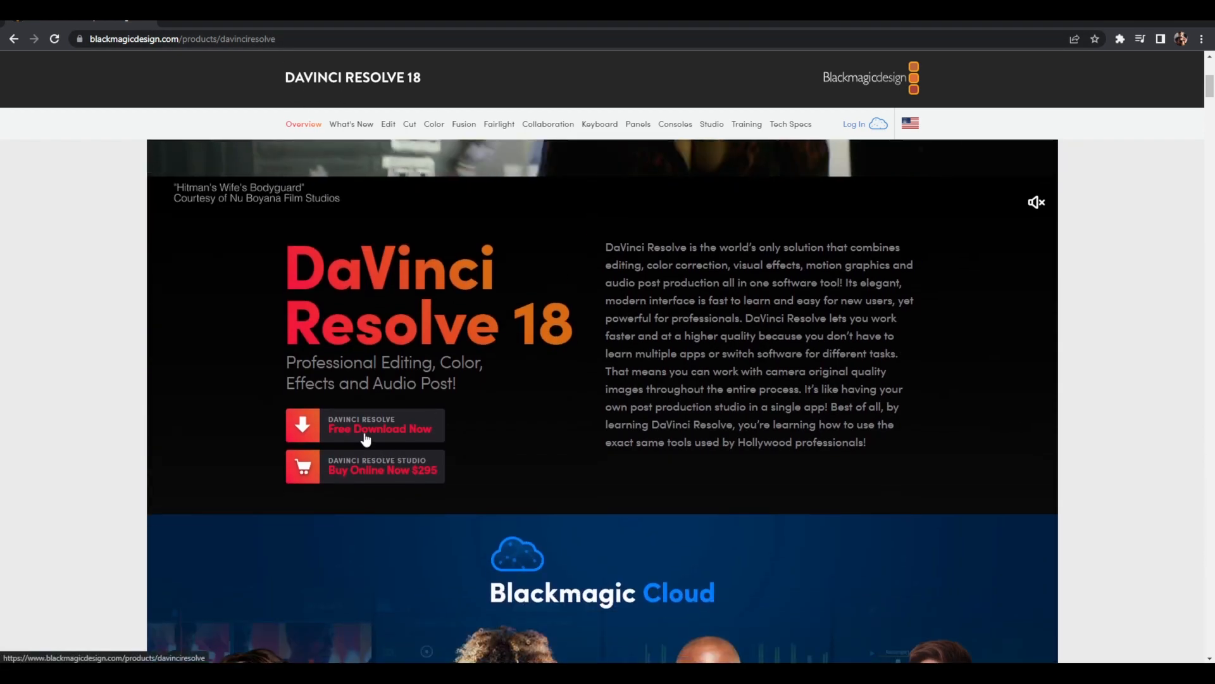
pyautogui.click(380, 433)
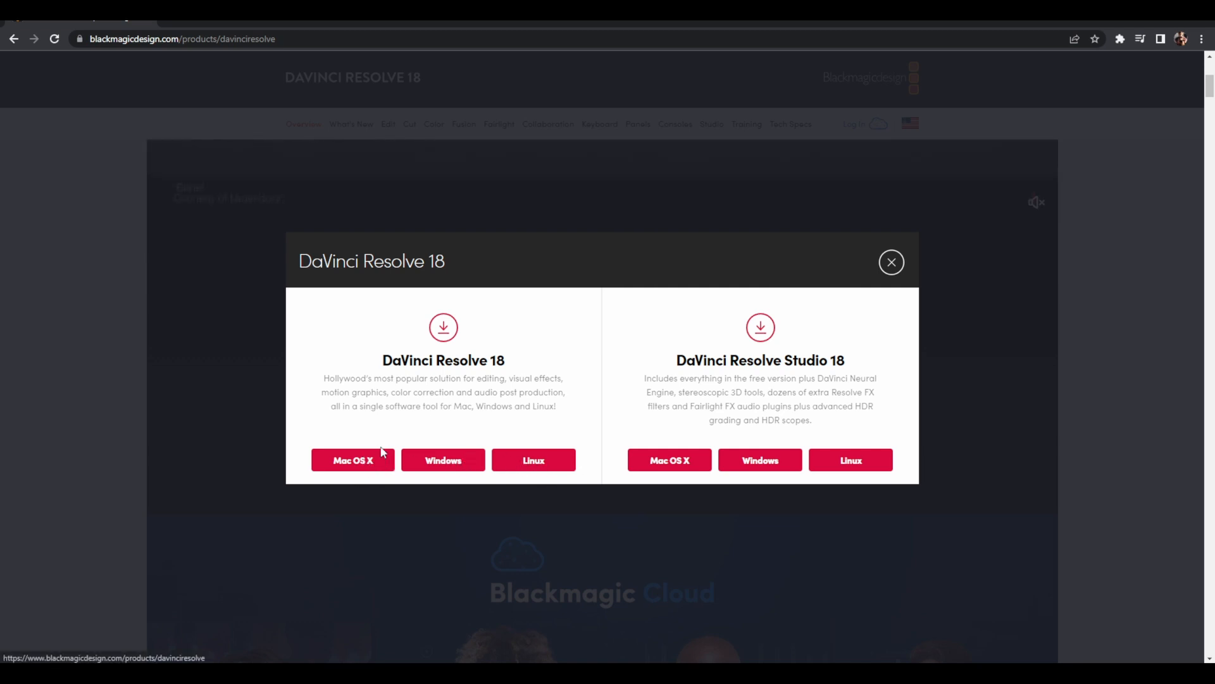
pyautogui.click(428, 463)
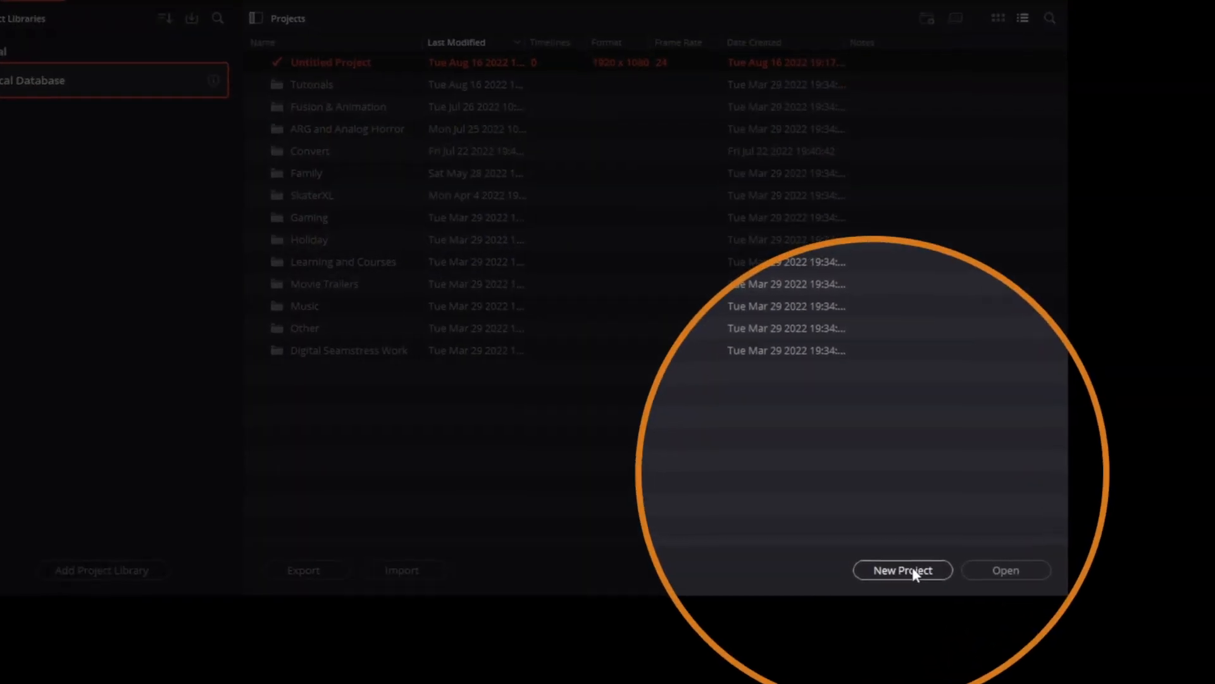
# Switch to DaVinci Resolve and create a new project named Quick Start in the local project library
pyautogui.click(902, 548)
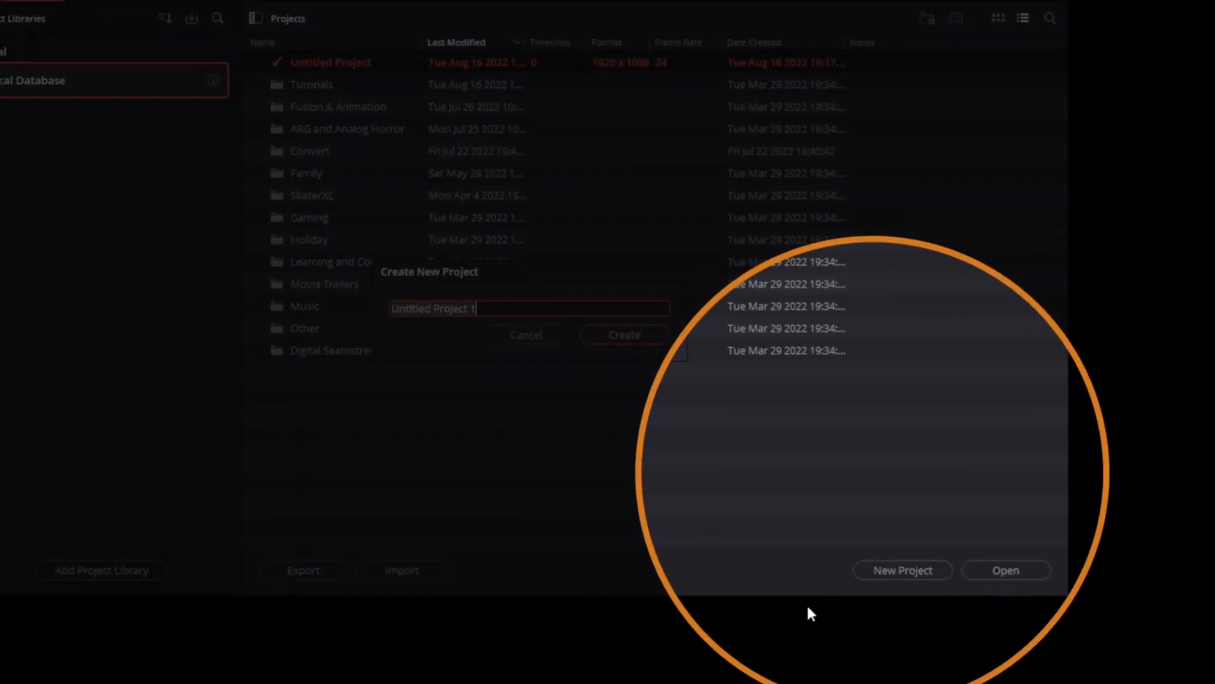
pyautogui.write('Quick Start')
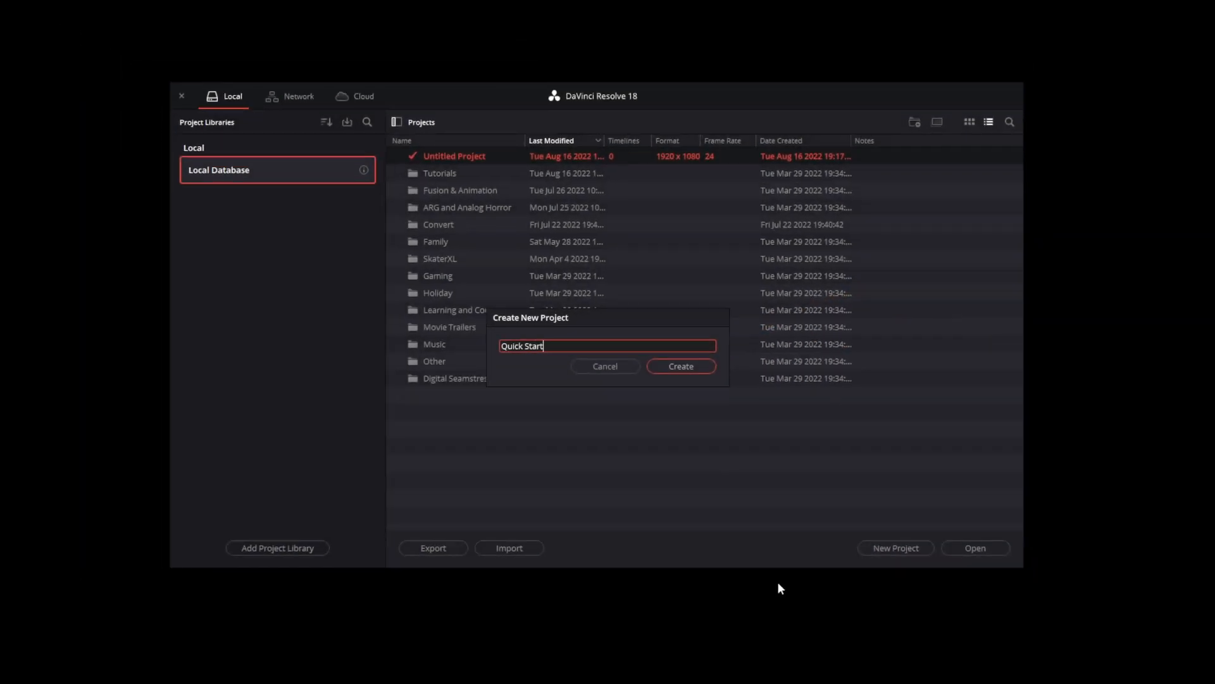
pyautogui.press('Return')
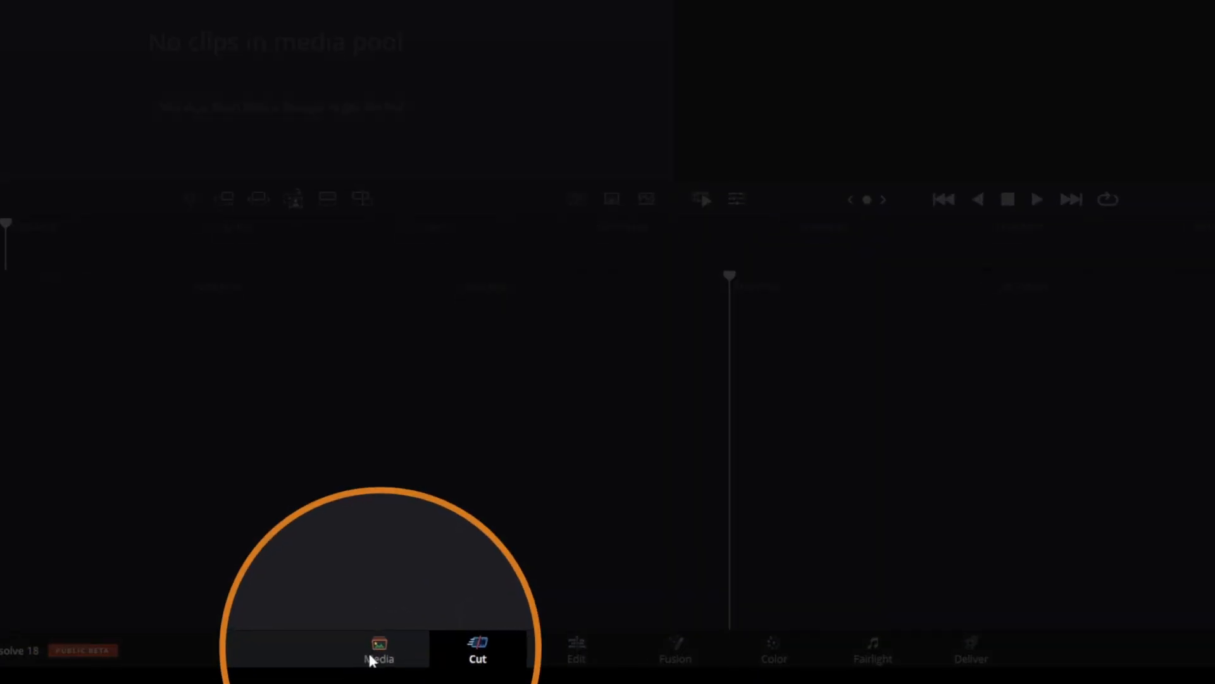
# On the Media page, browse the D: drive through Video Editing Source Projects, BMD Test Footage, DR17-IntroToEditing and Editing to the VIDEO CLIPS folder
pyautogui.click(380, 645)
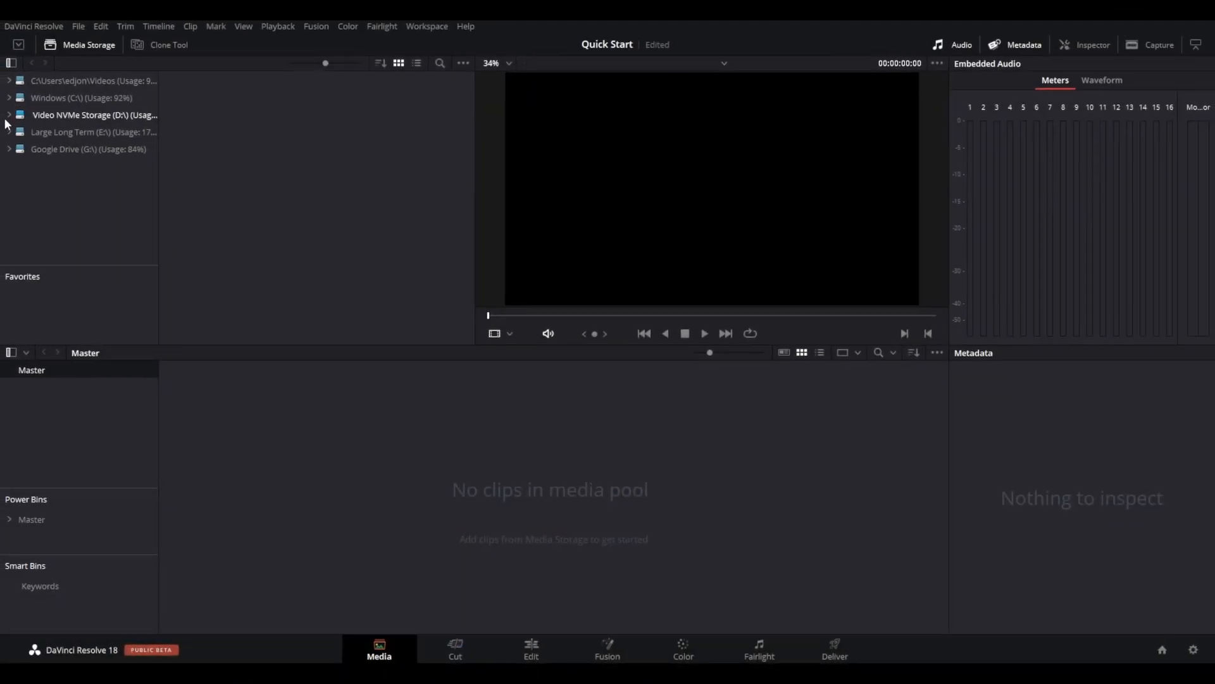
pyautogui.click(10, 118)
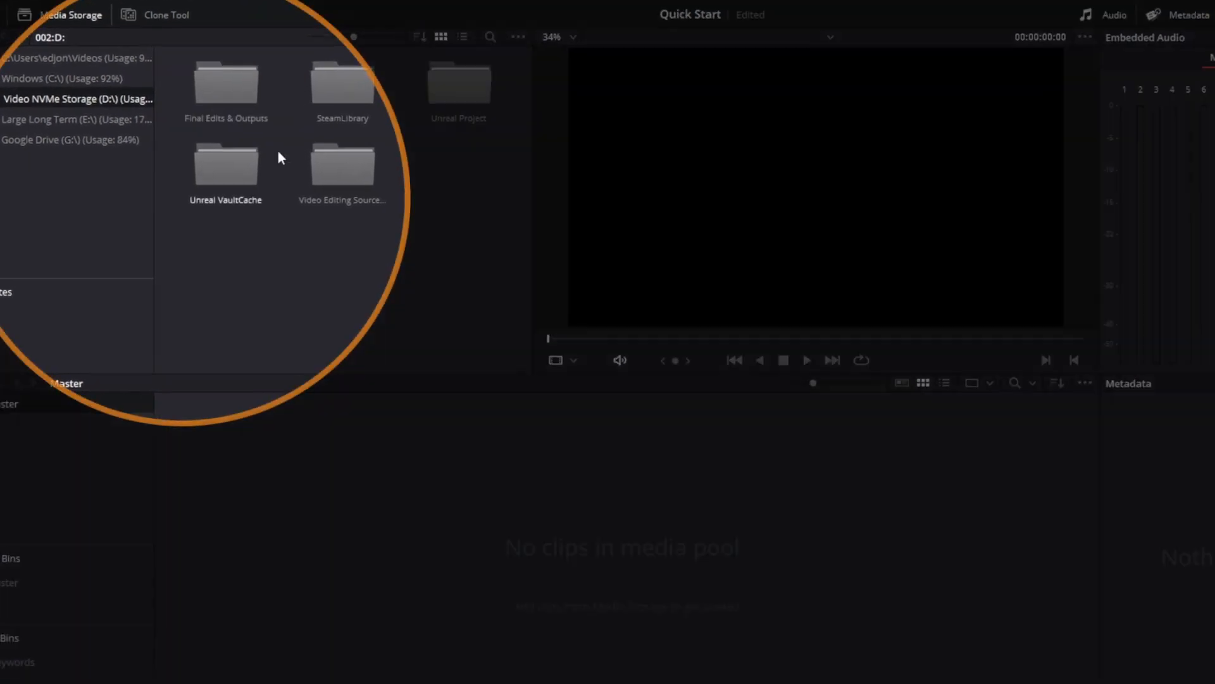
pyautogui.doubleClick(332, 166)
pyautogui.doubleClick(226, 89)
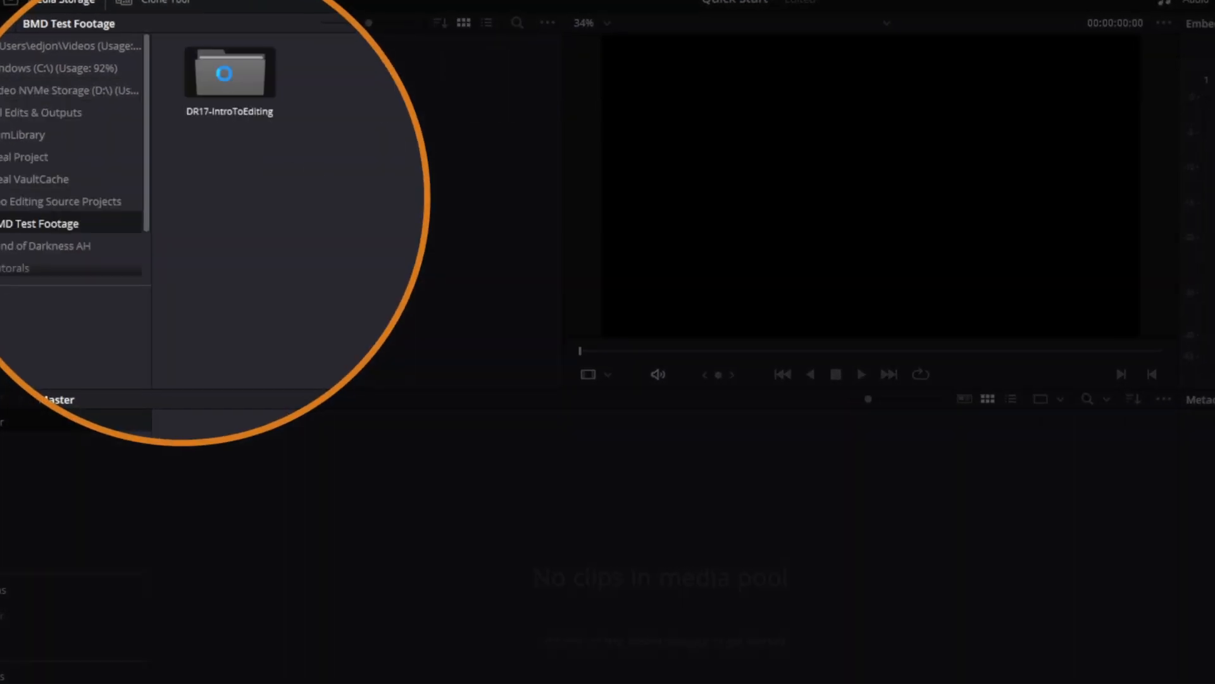
pyautogui.doubleClick(224, 74)
pyautogui.doubleClick(225, 74)
pyautogui.doubleClick(348, 85)
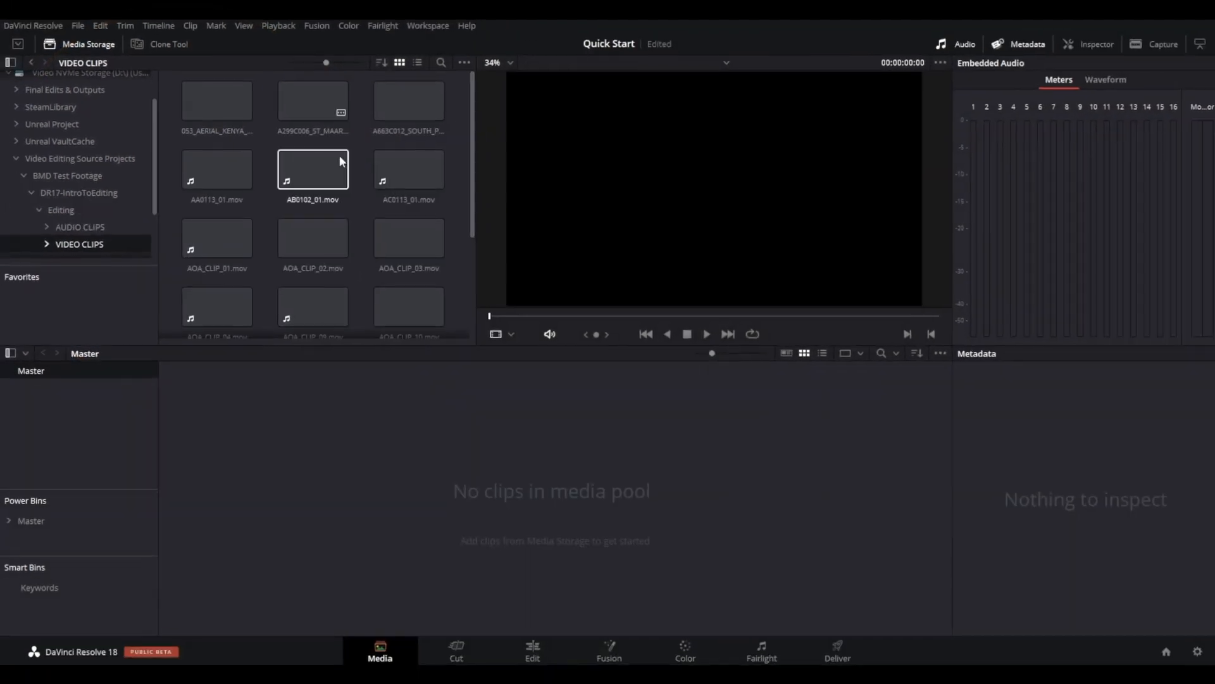
# Add all clips from the VIDEO CLIPS folder to the media pool and change the project frame rate to match them
pyautogui.click(218, 101)
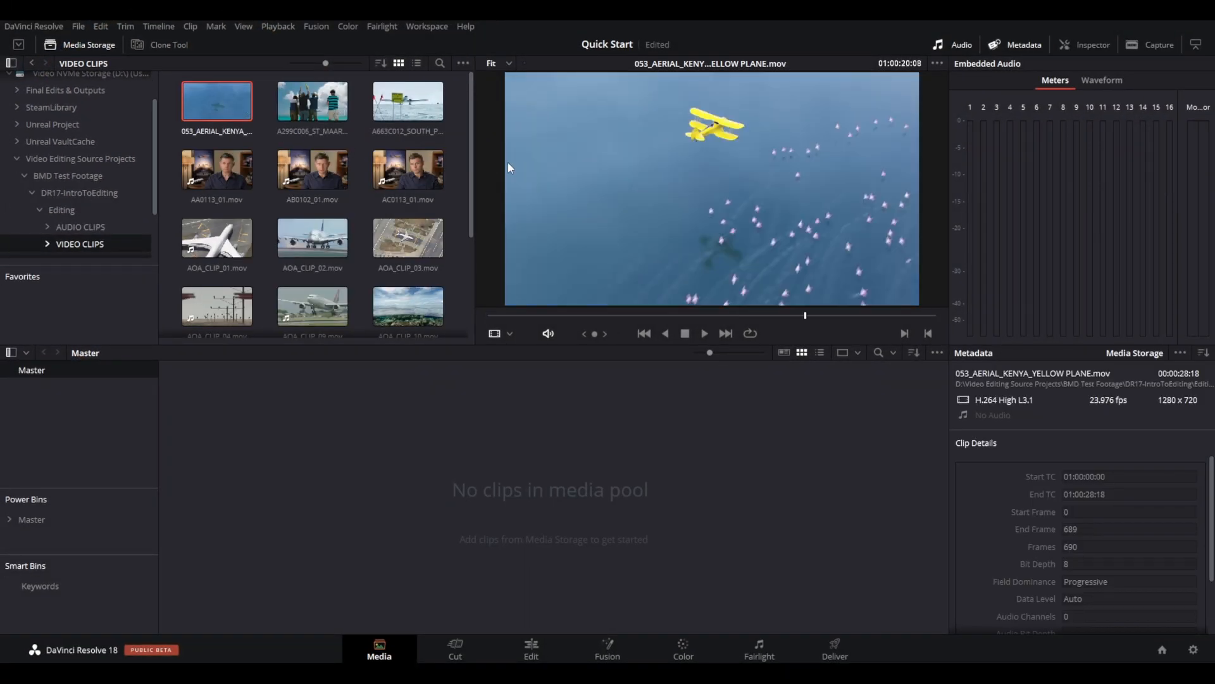
pyautogui.scroll(-3, 397, 188)
pyautogui.keyDown('shift'); pyautogui.click(426, 293); pyautogui.keyUp('shift')
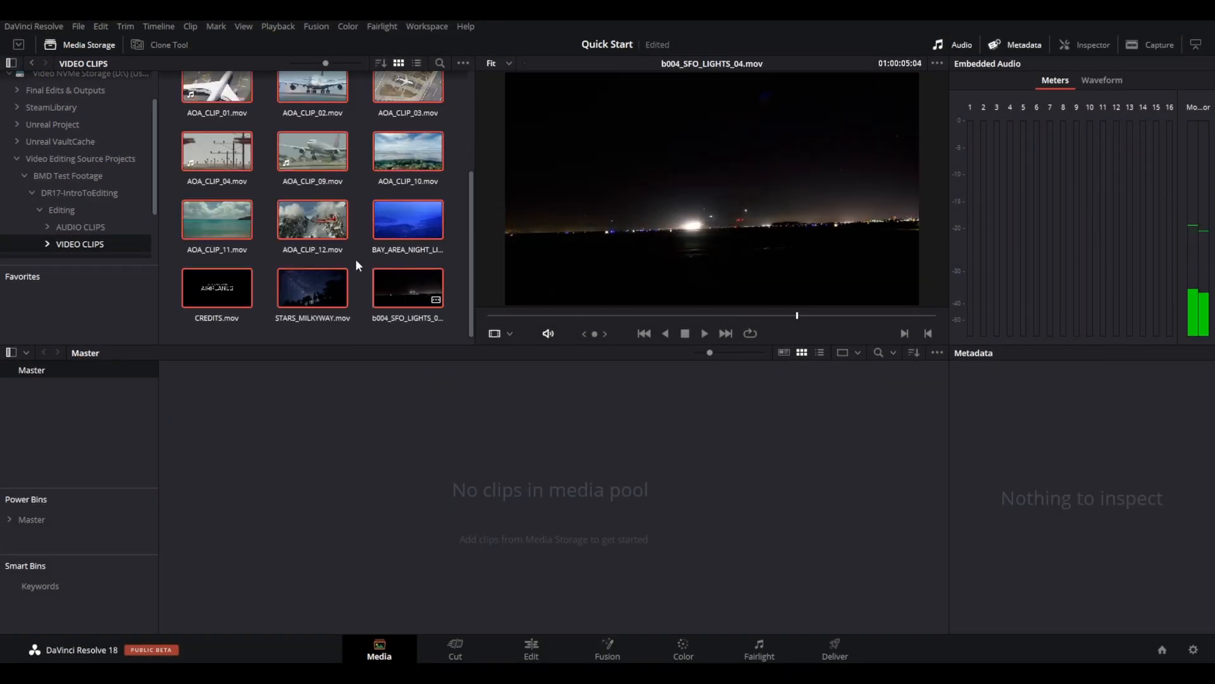
pyautogui.scroll(3, 355, 260)
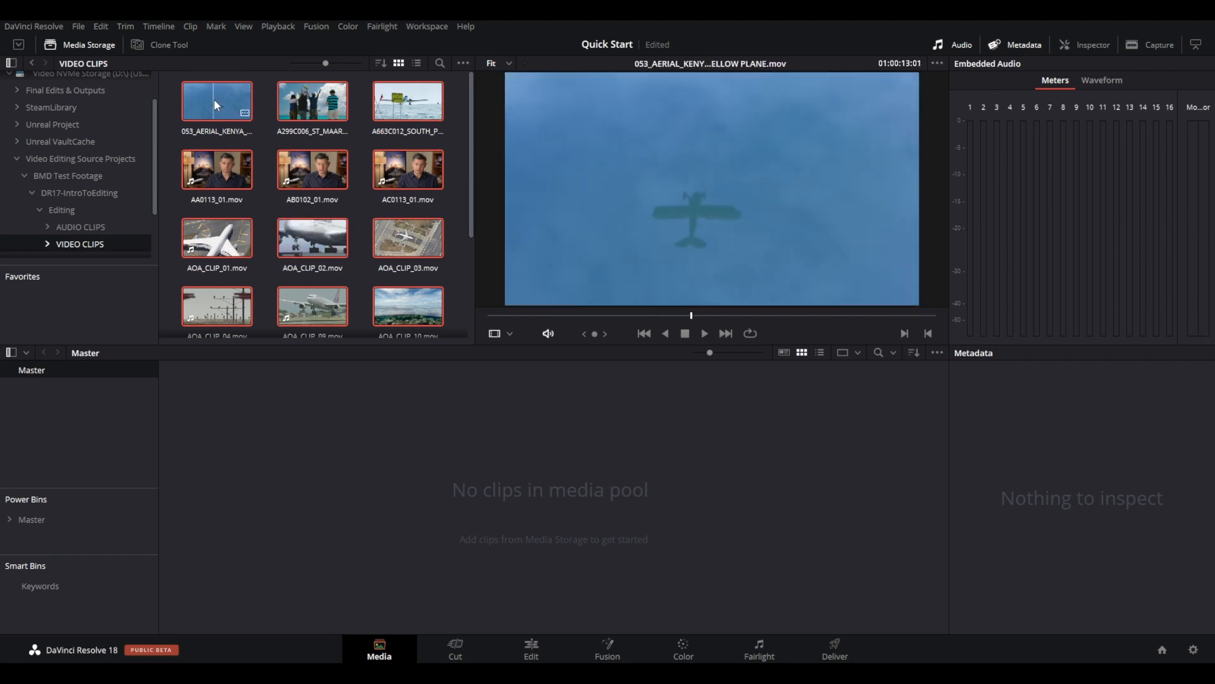
pyautogui.moveTo(214, 99); pyautogui.dragTo(339, 291)
pyautogui.moveTo(298, 483); pyautogui.dragTo(299, 483)
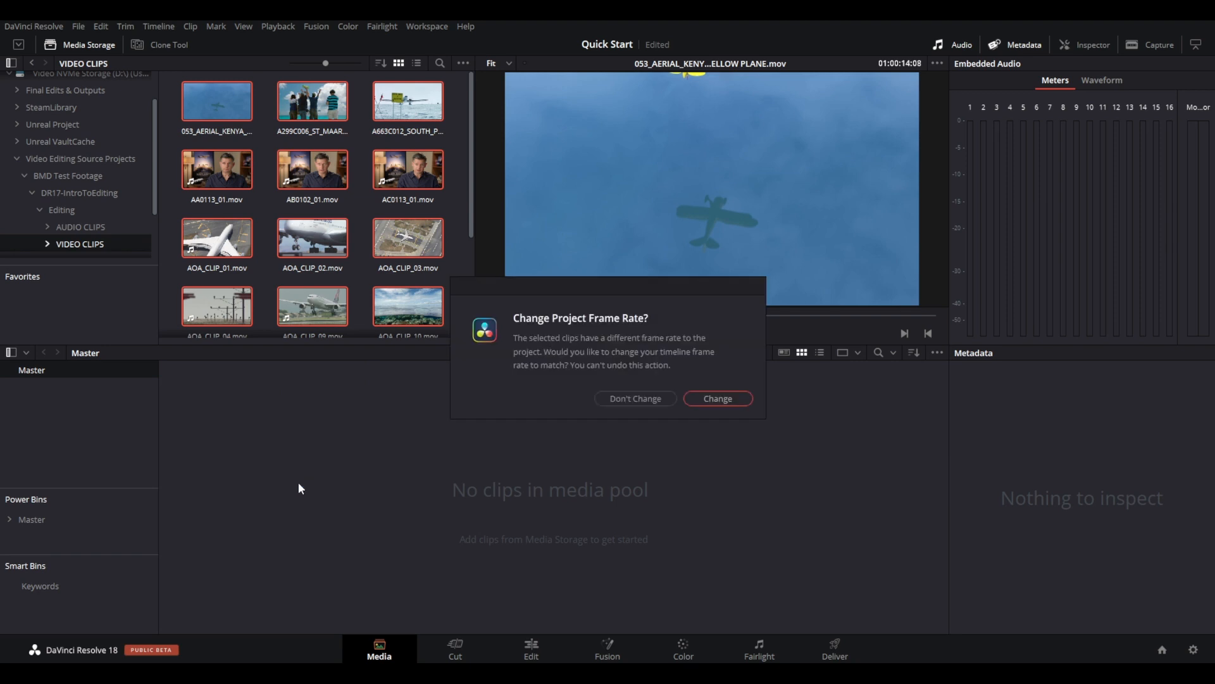
pyautogui.click(718, 399)
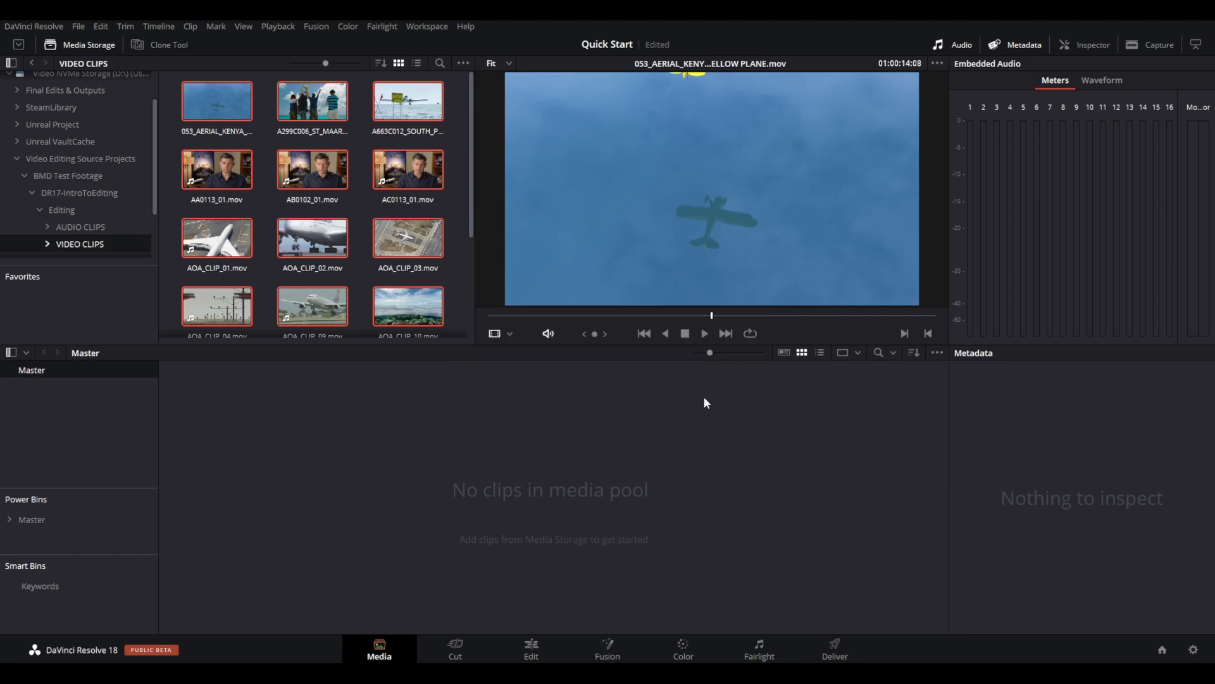
# Create a new bin named video inside the Master bin
pyautogui.rightClick(40, 375)
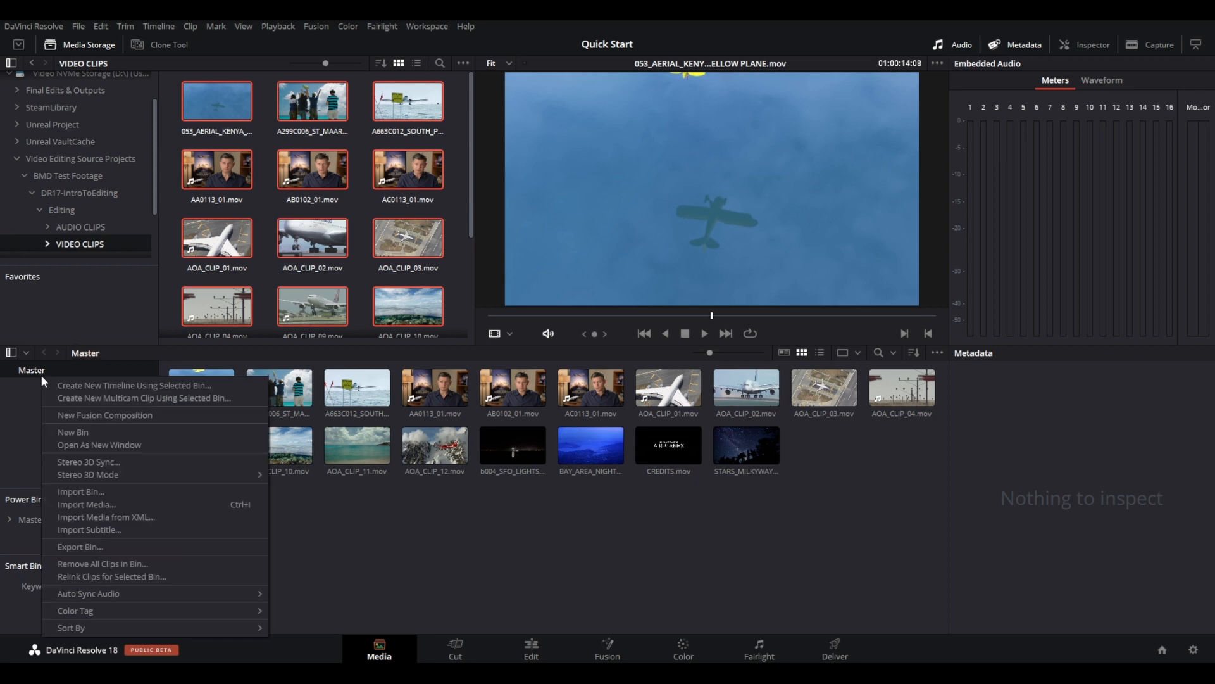
pyautogui.click(76, 436)
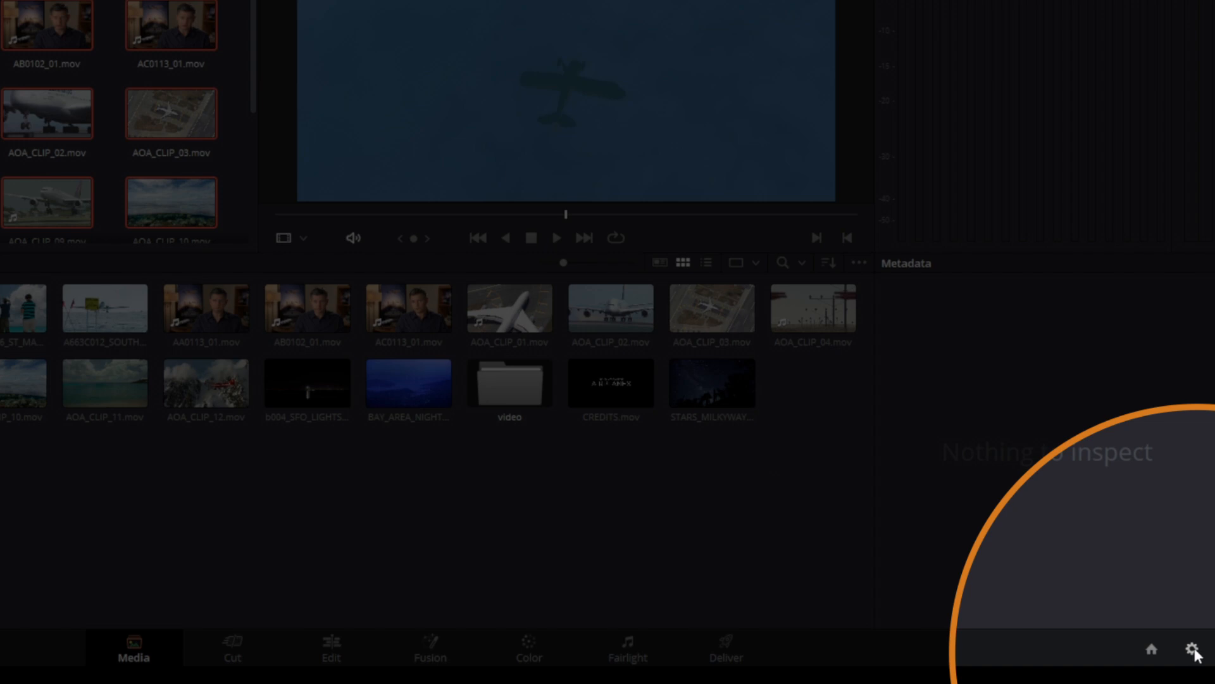
# Check the timeline resolution and frame rate in the project settings, set the Fairlight target loudness level to -14 LUFS, and save
pyautogui.click(1193, 648)
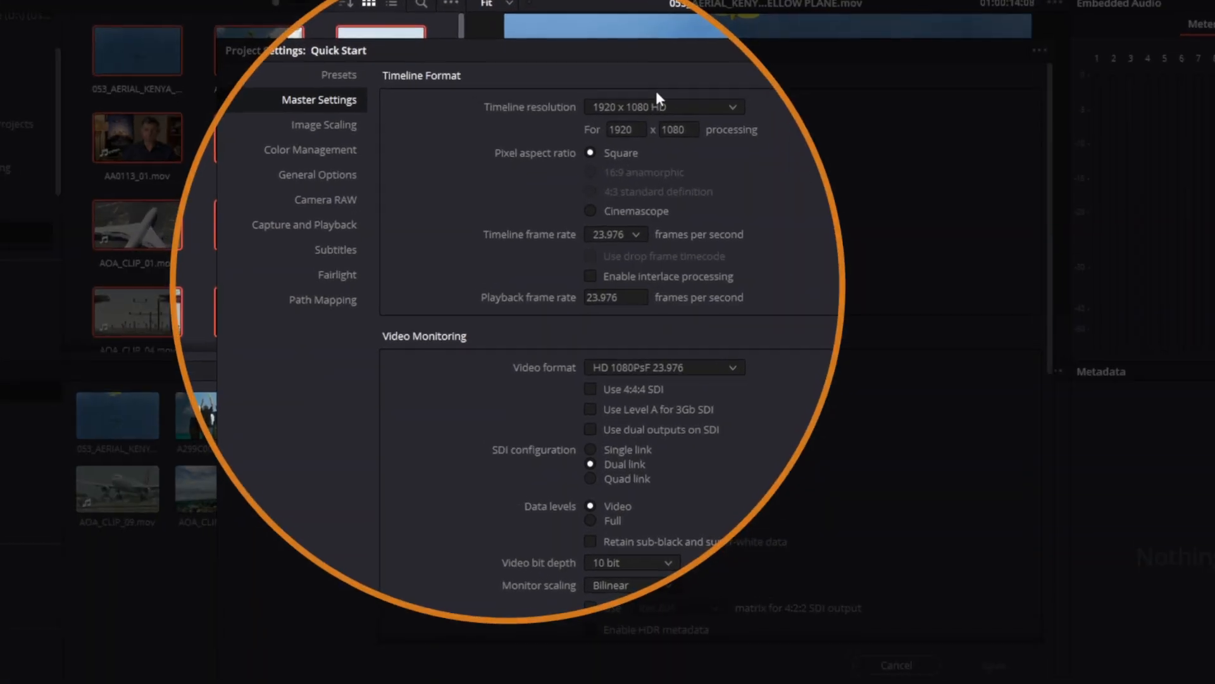
pyautogui.click(630, 137)
pyautogui.click(630, 137)
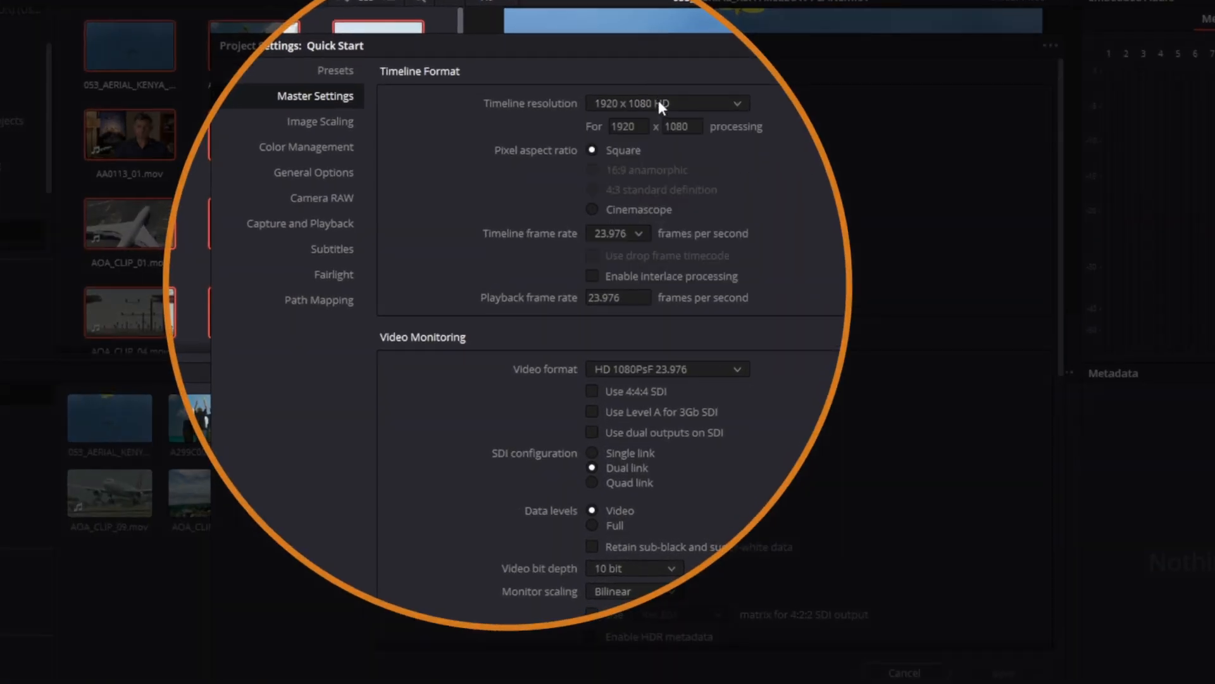
pyautogui.click(635, 234)
pyautogui.click(635, 234)
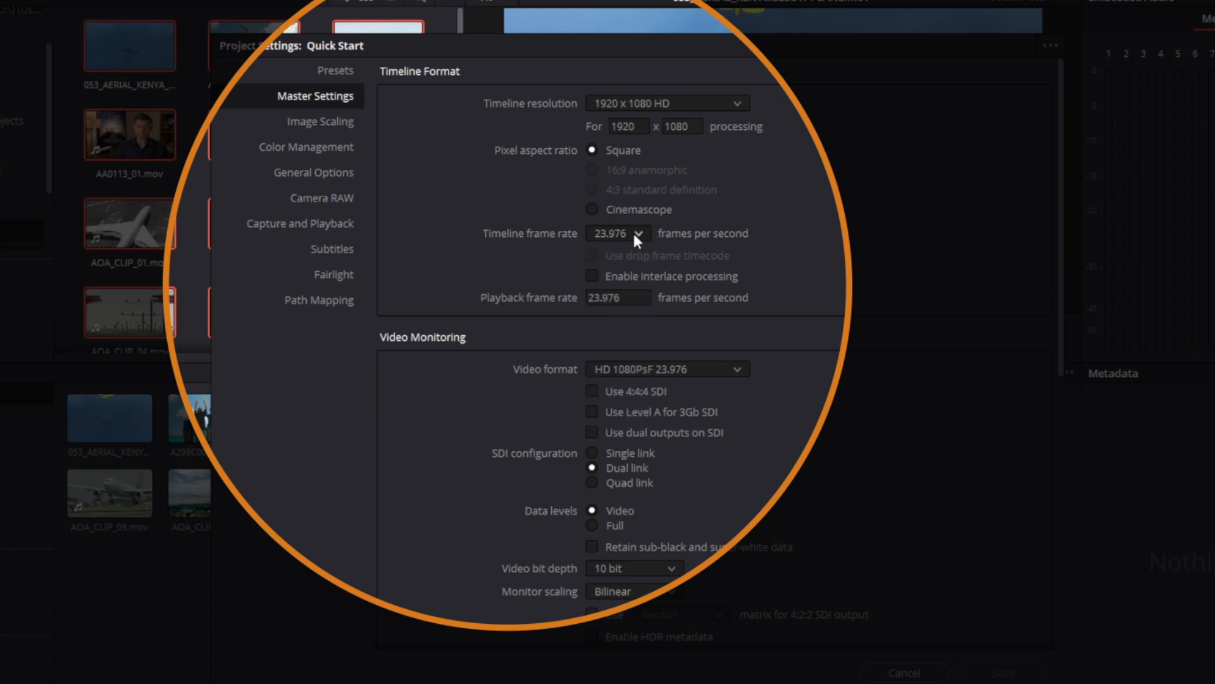
pyautogui.click(330, 278)
pyautogui.click(632, 373)
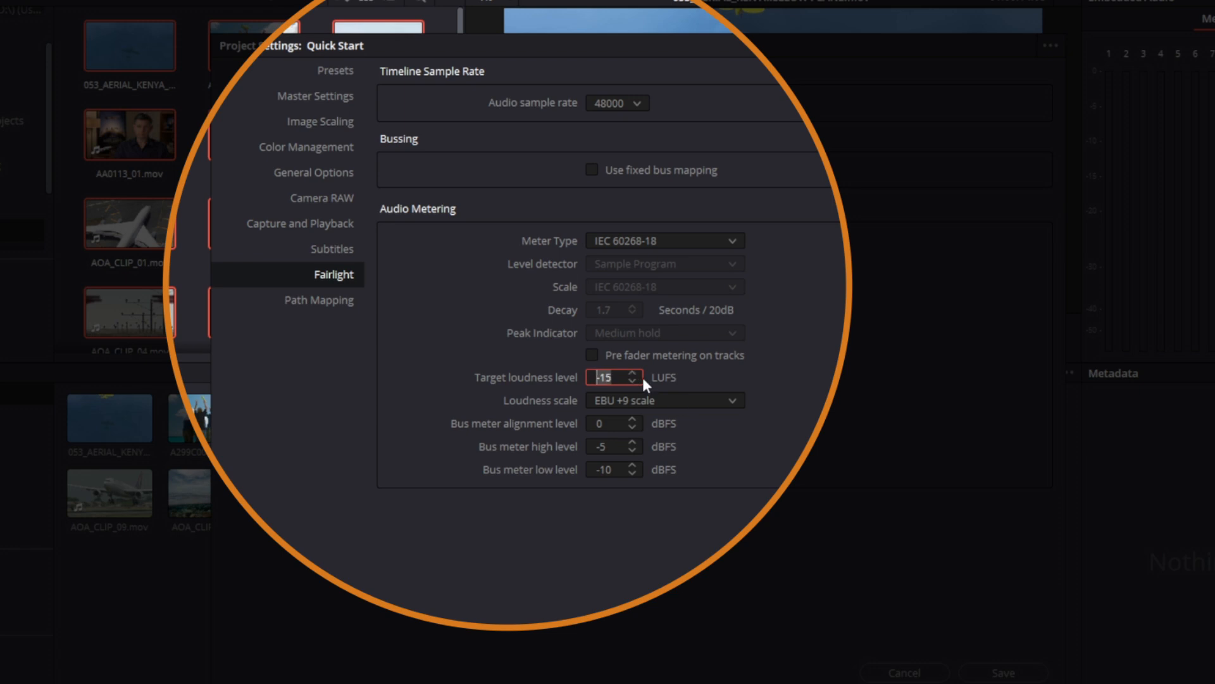
pyautogui.click(632, 373)
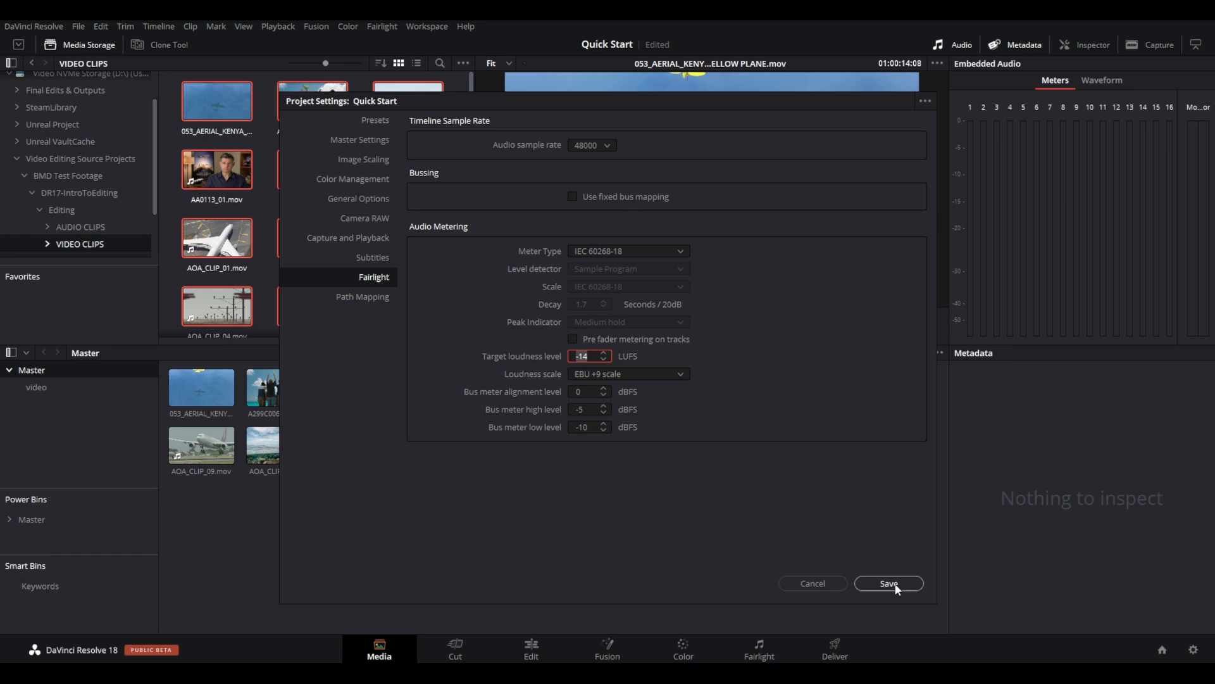
pyautogui.click(892, 584)
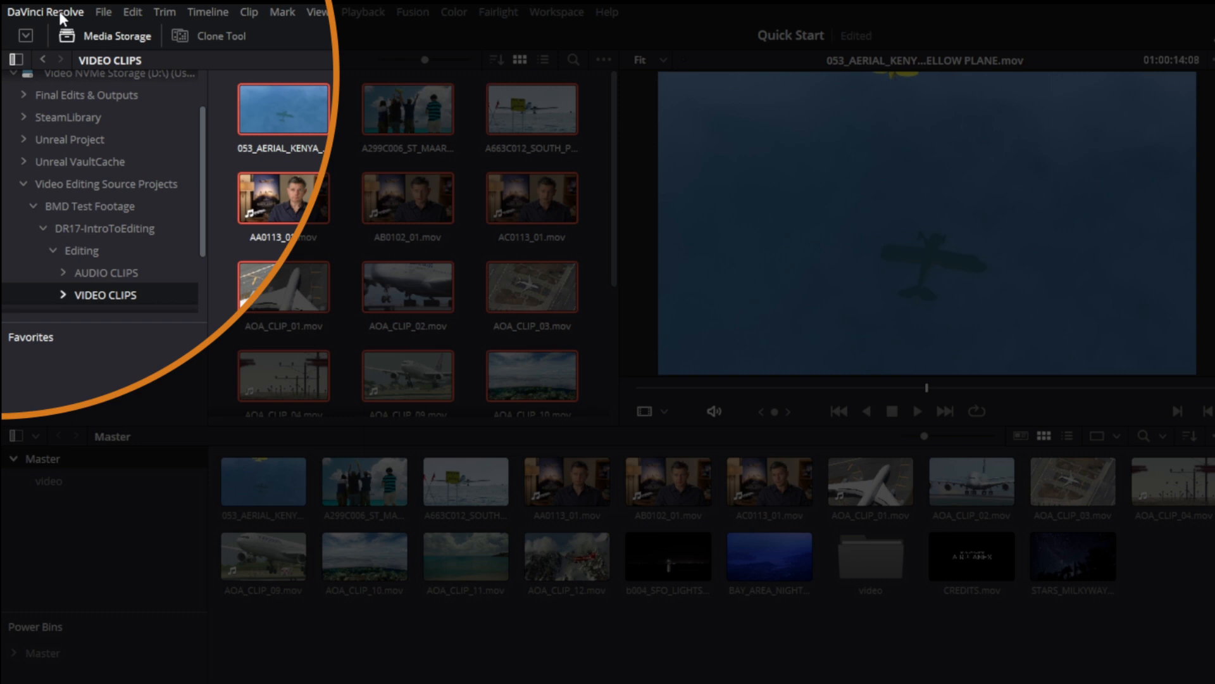
# Open the application preferences and look through the user settings
pyautogui.click(61, 16)
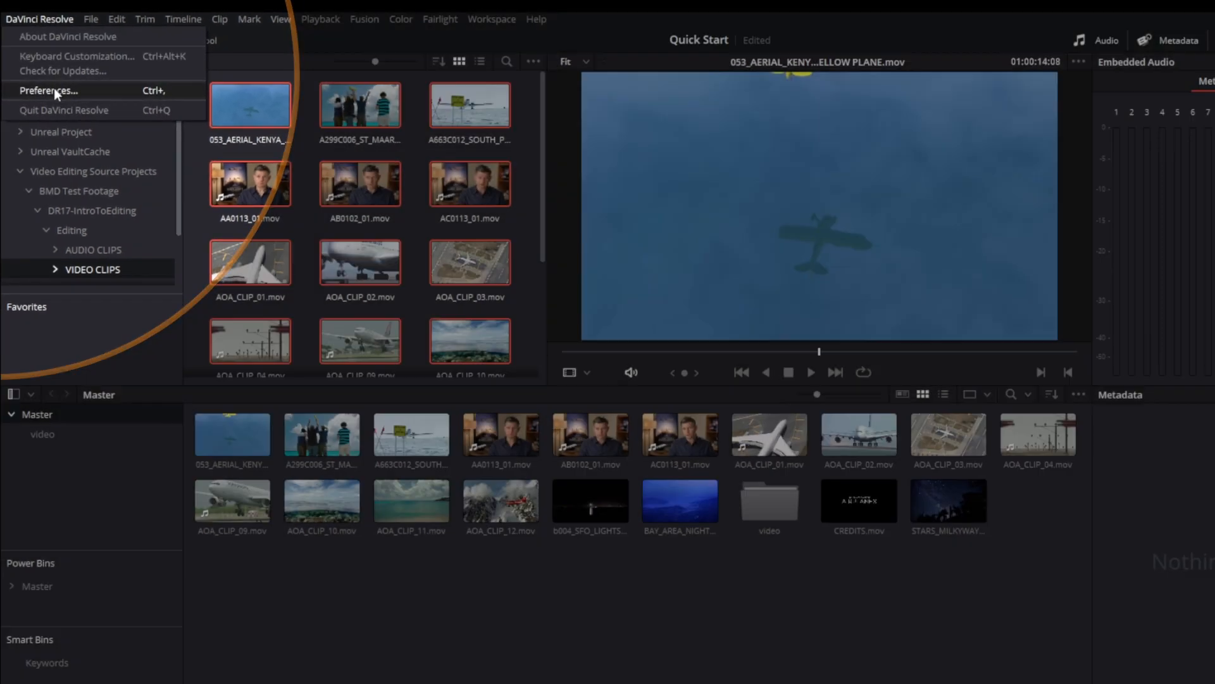
pyautogui.click(56, 92)
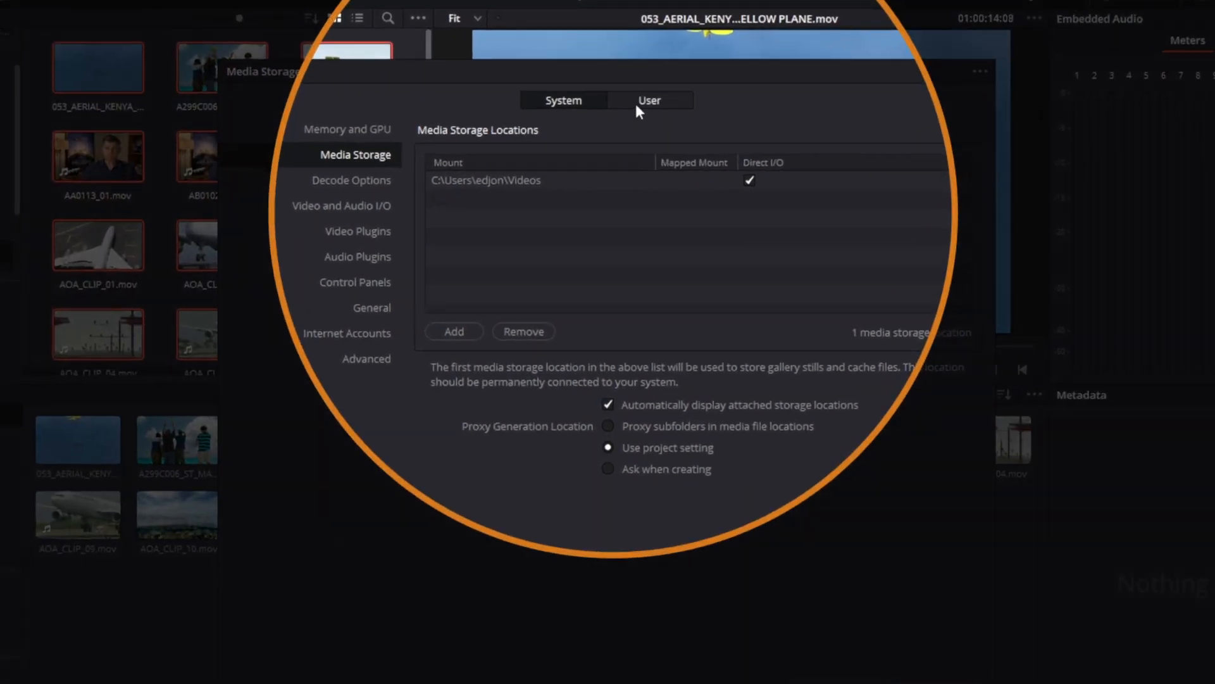
pyautogui.click(630, 126)
pyautogui.click(358, 157)
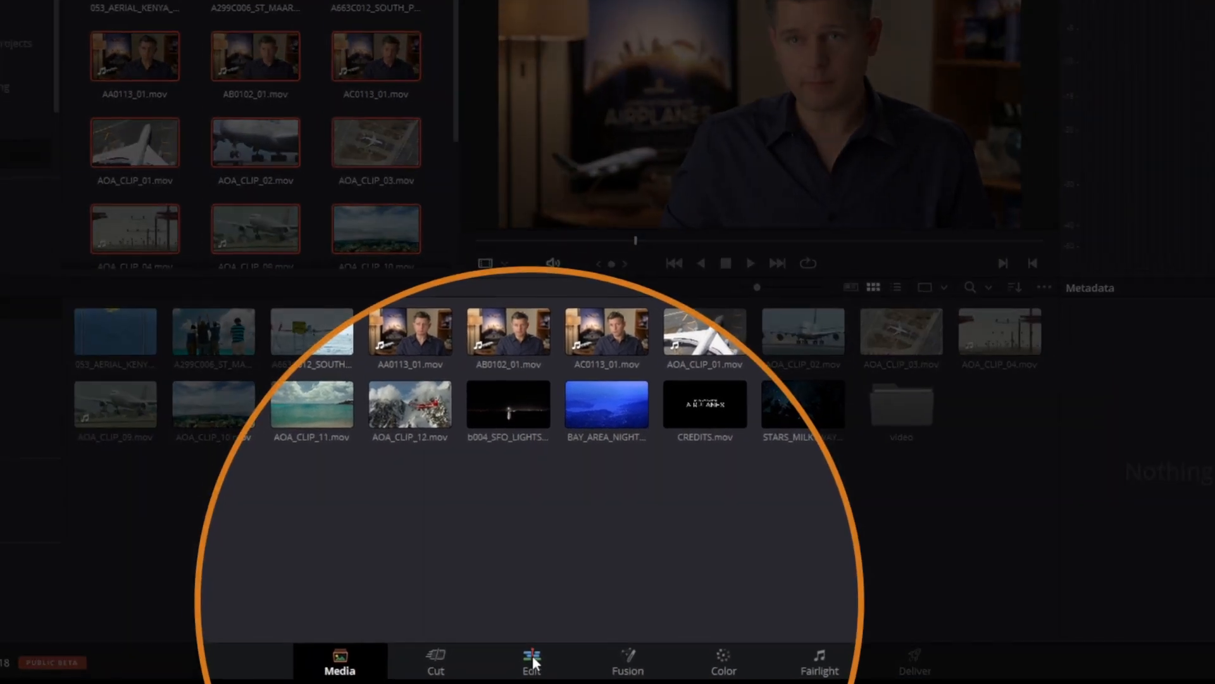
# Switch to the Edit page and toggle the media pool and the effects library off and back on
pyautogui.click(533, 647)
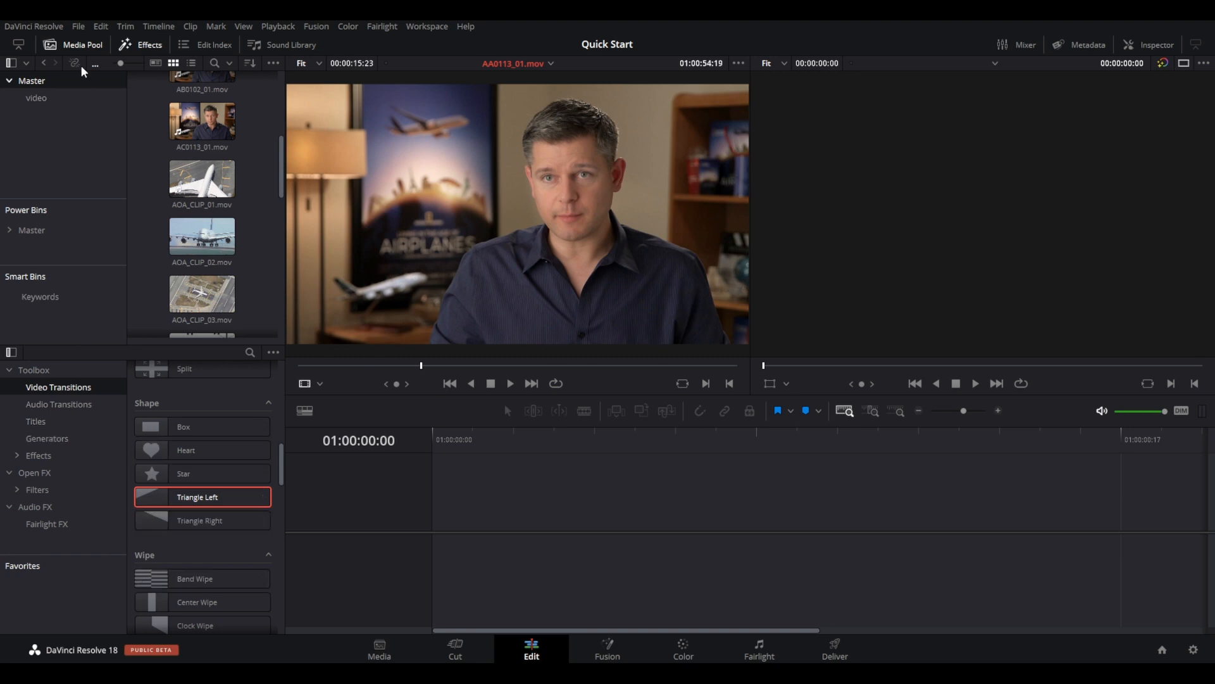
pyautogui.click(82, 45)
pyautogui.click(82, 45)
pyautogui.click(157, 45)
pyautogui.click(157, 45)
pyautogui.click(156, 45)
pyautogui.click(157, 45)
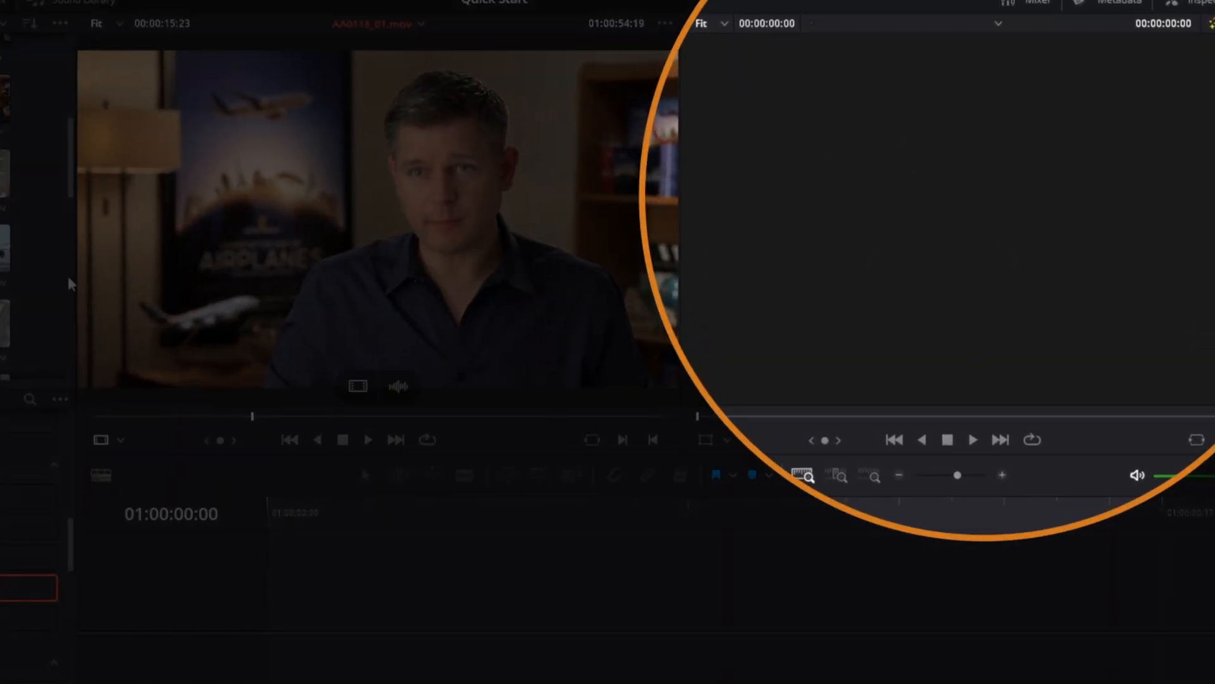
# Load AC0113_01.mov in the source viewer and mark in and out points spanning about 00:00:11:19, with the out point at 01:01:37:16
pyautogui.click(167, 128)
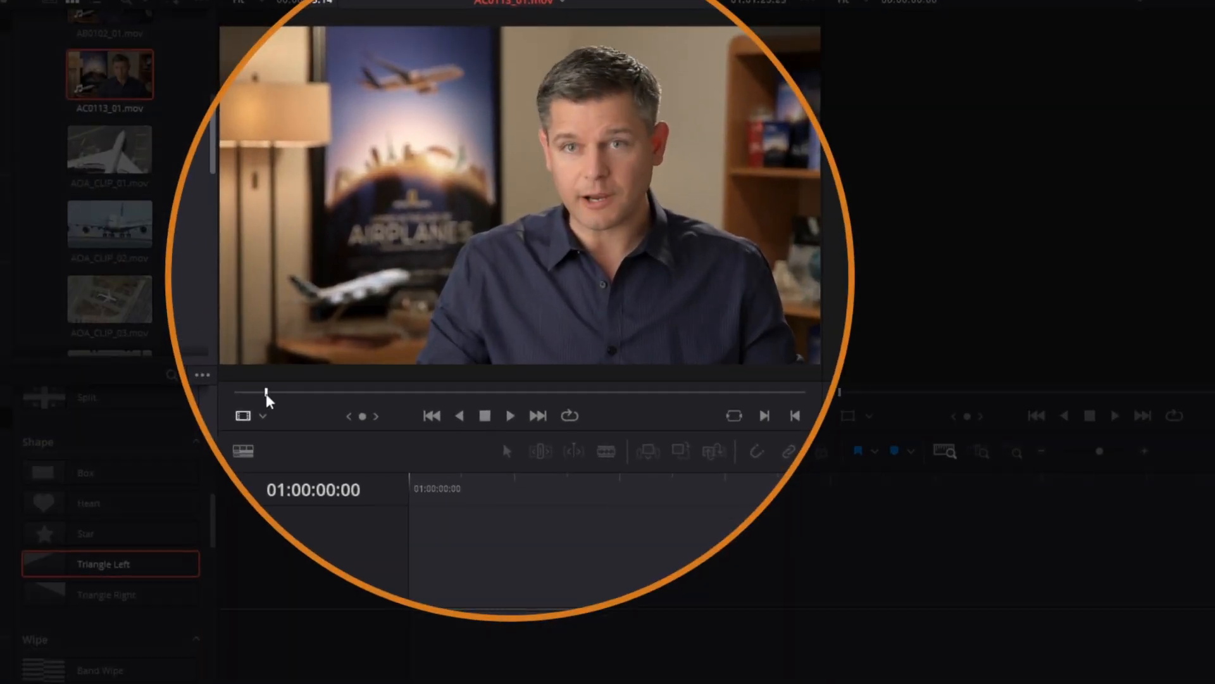
pyautogui.moveTo(267, 398); pyautogui.dragTo(500, 391)
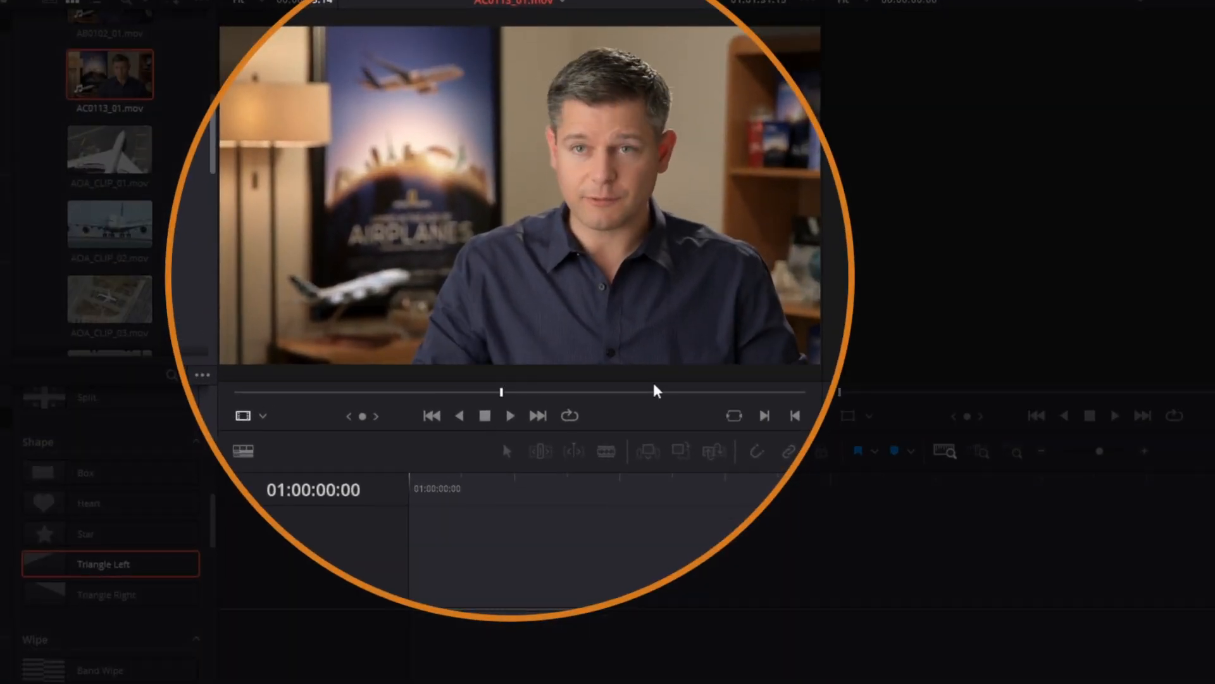
pyautogui.click(764, 393)
pyautogui.click(266, 394)
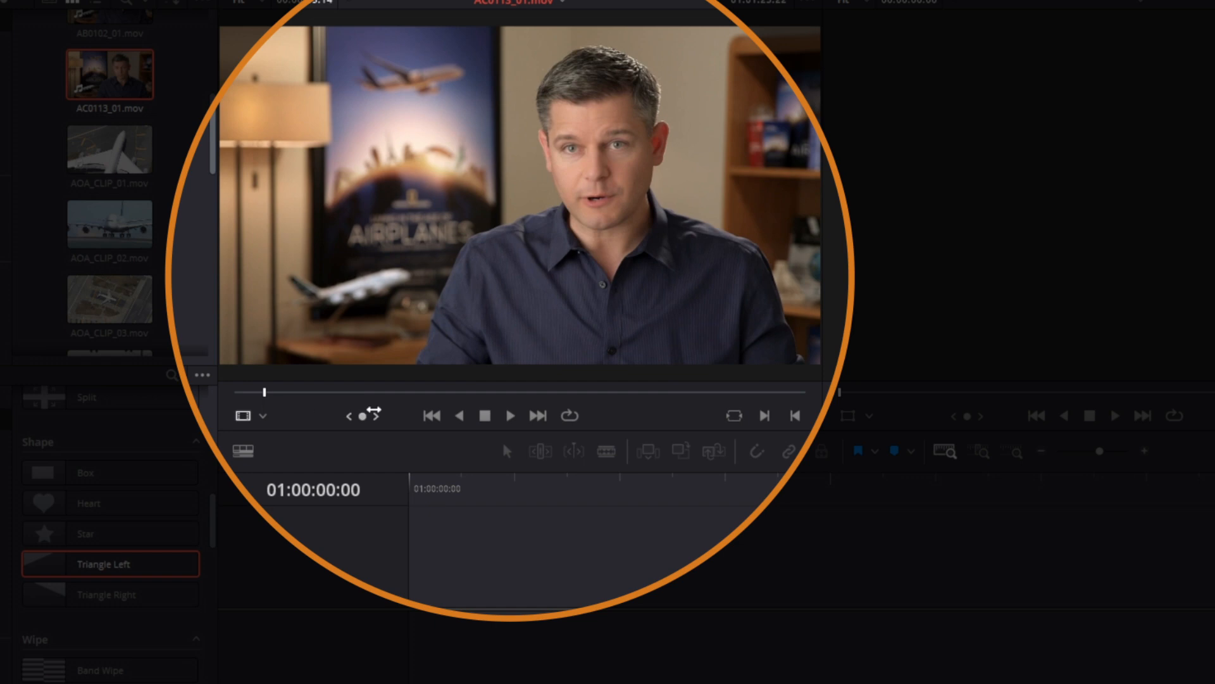
pyautogui.click(760, 392)
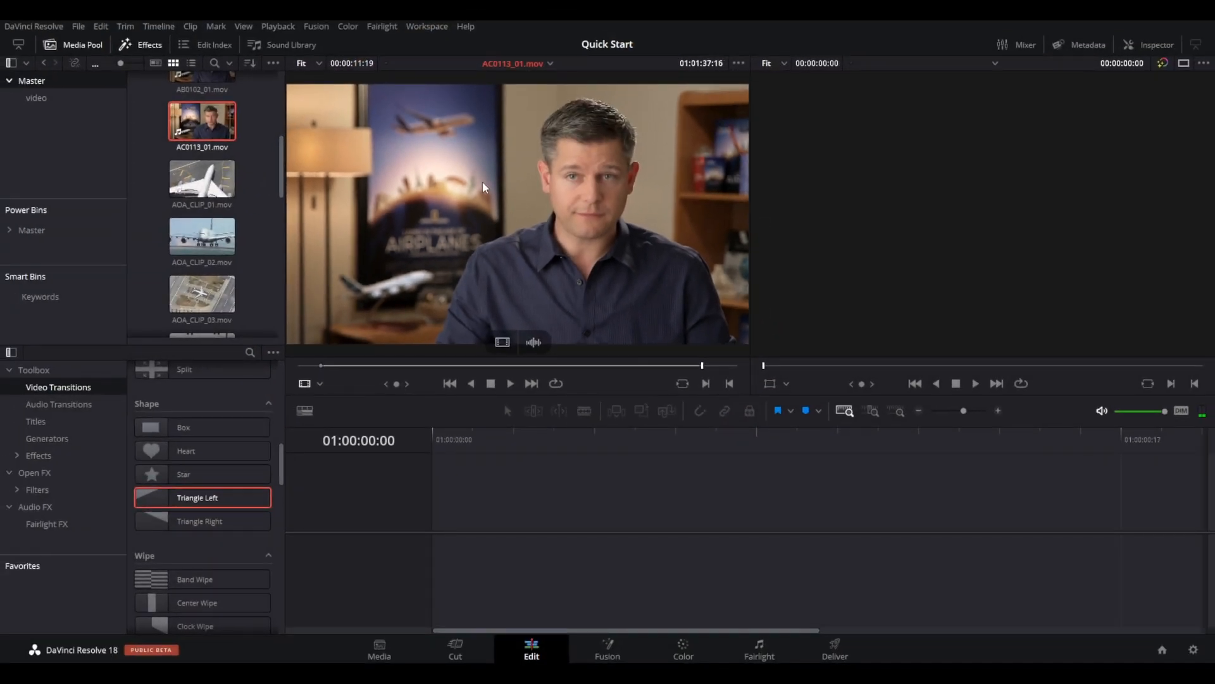
# Place the marked range of AC0113_01.mov at the start of the empty timeline, on Video 1 and its audio track
pyautogui.moveTo(482, 181); pyautogui.dragTo(432, 538)
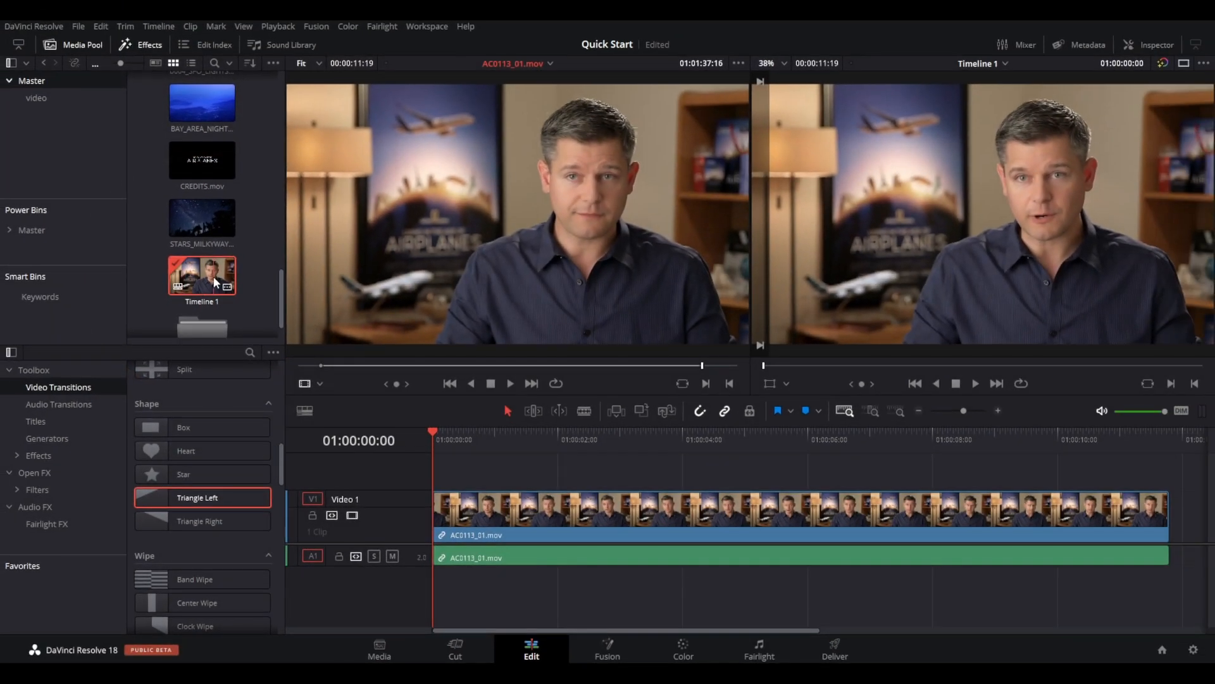
pyautogui.moveTo(779, 629); pyautogui.dragTo(1008, 622)
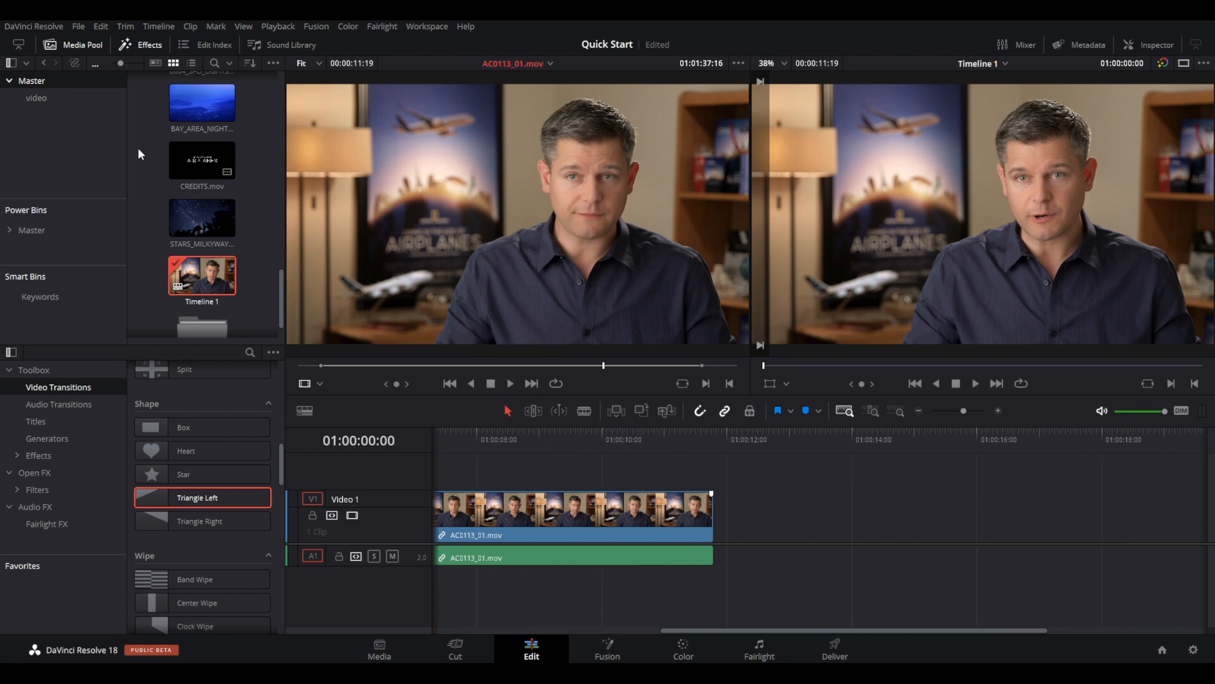
# Add the marked range of AC0113_01.mov after the first timeline clip, once as video only and once as audio only
pyautogui.click(201, 233)
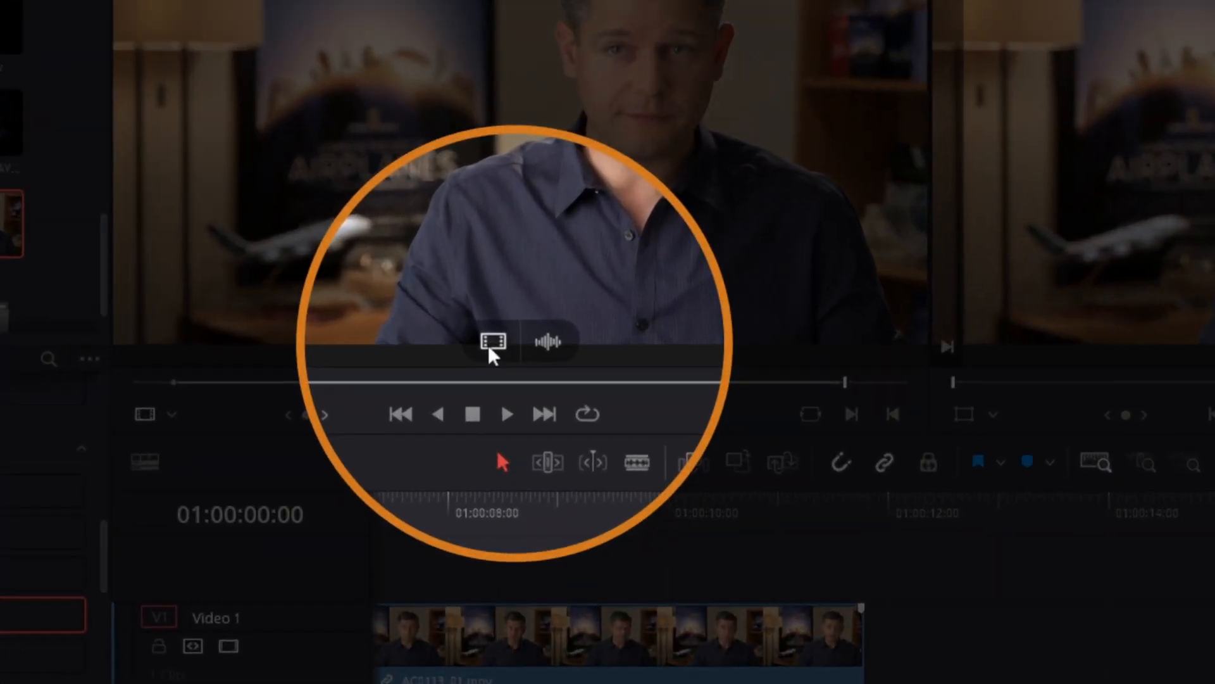
pyautogui.moveTo(502, 343); pyautogui.dragTo(767, 523)
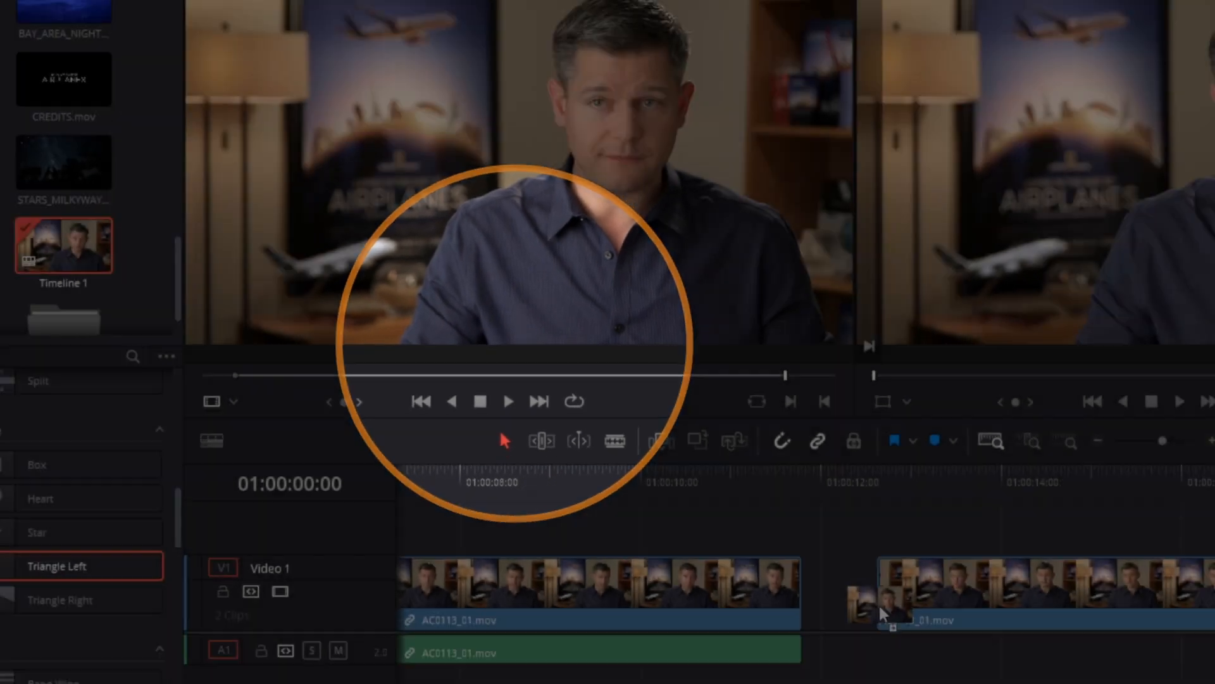
pyautogui.moveTo(880, 608); pyautogui.dragTo(857, 609)
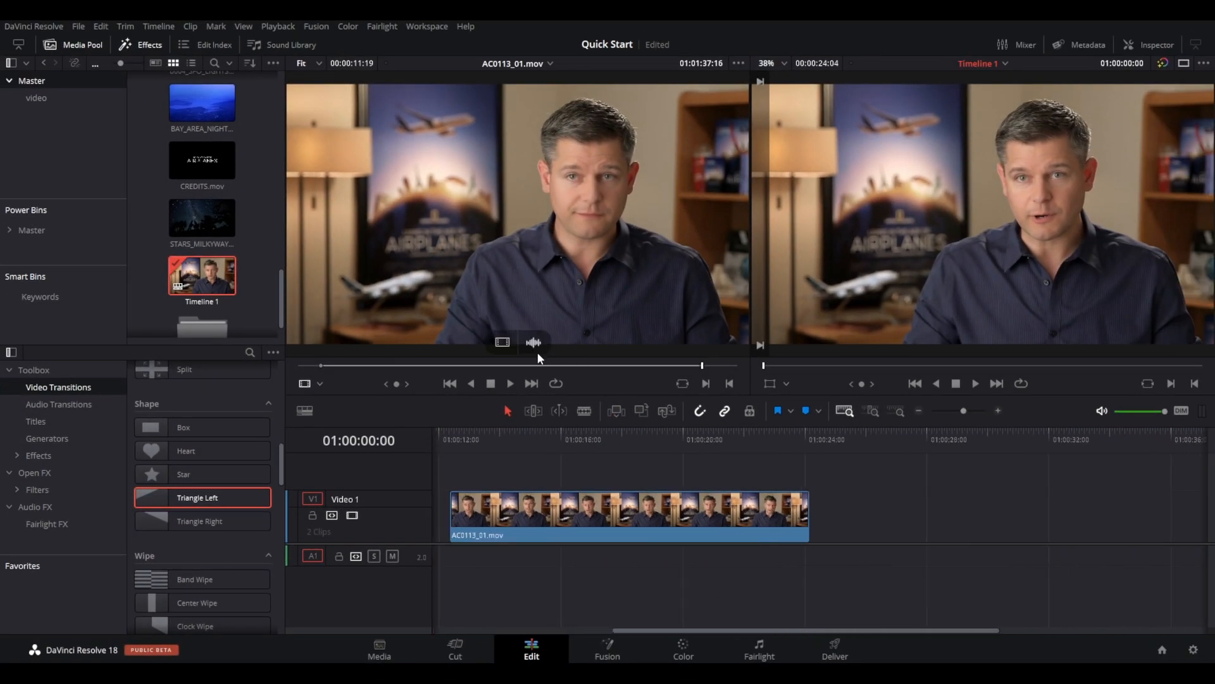
pyautogui.moveTo(532, 342); pyautogui.dragTo(823, 549)
pyautogui.hotkey('shift', 'z')
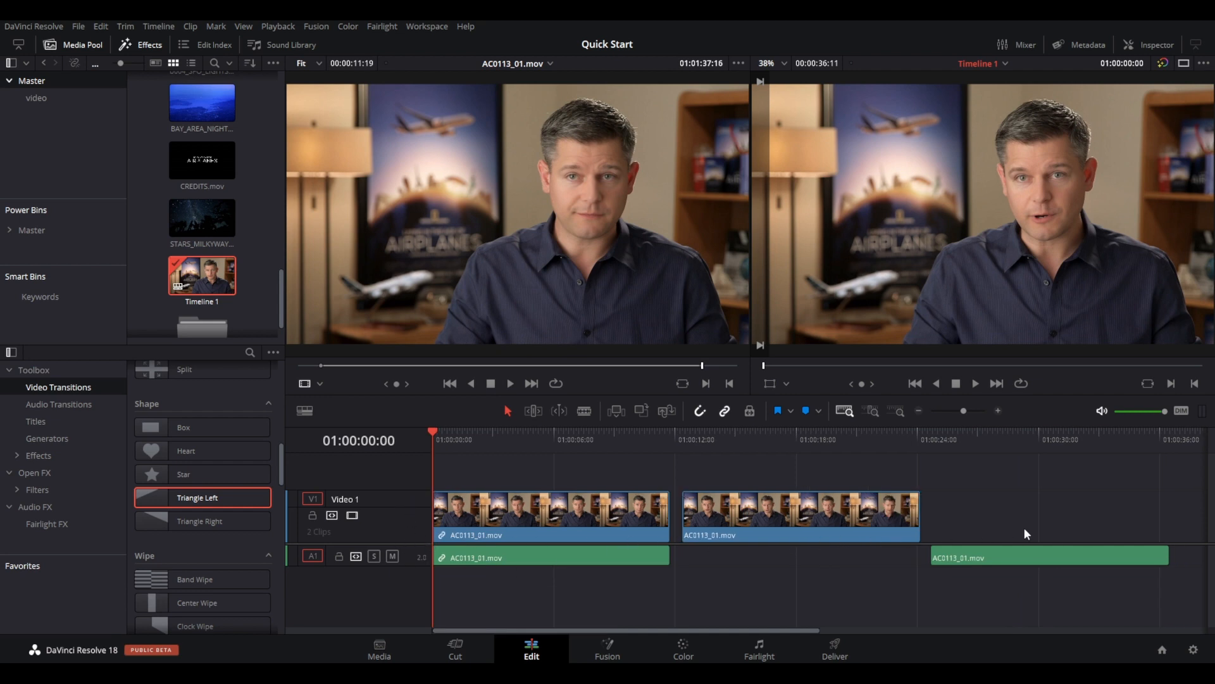
# Trim the end and the start of the video-only AC0113_01.mov clip on Video 1
pyautogui.moveTo(762, 466); pyautogui.dragTo(1031, 577)
pyautogui.moveTo(915, 514)
pyautogui.mouseDown()
pyautogui.moveTo(786, 515)
pyautogui.moveTo(892, 514)
pyautogui.mouseUp()
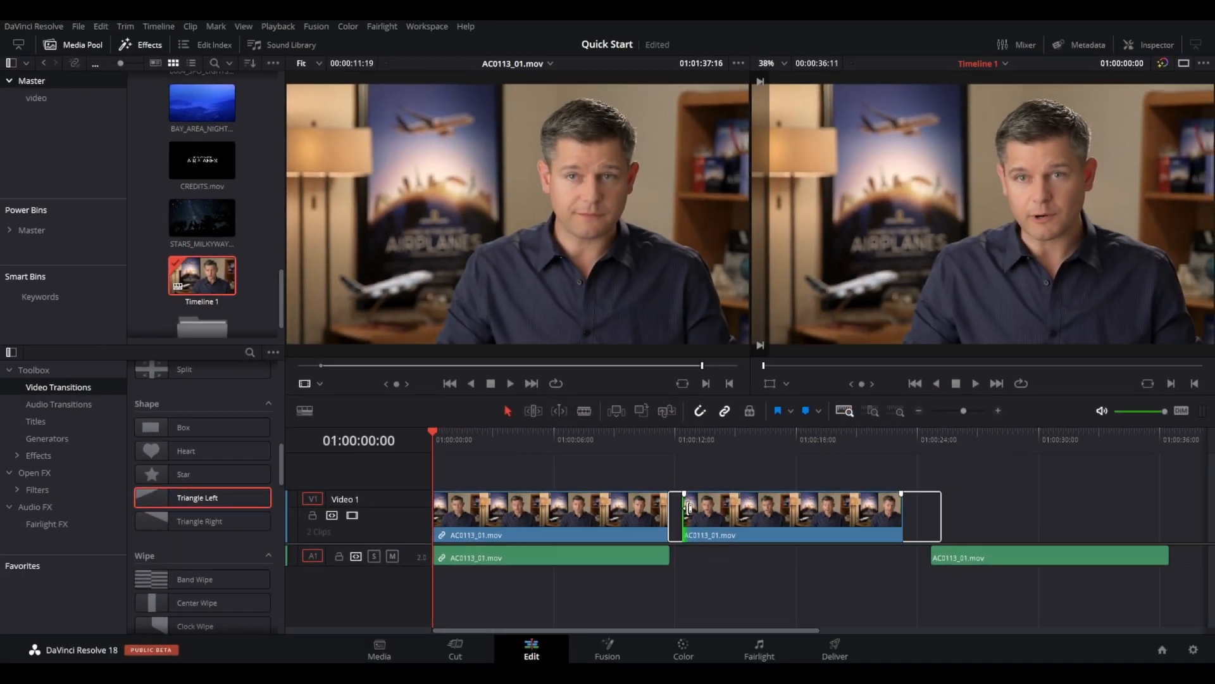
pyautogui.moveTo(606, 505); pyautogui.dragTo(646, 507)
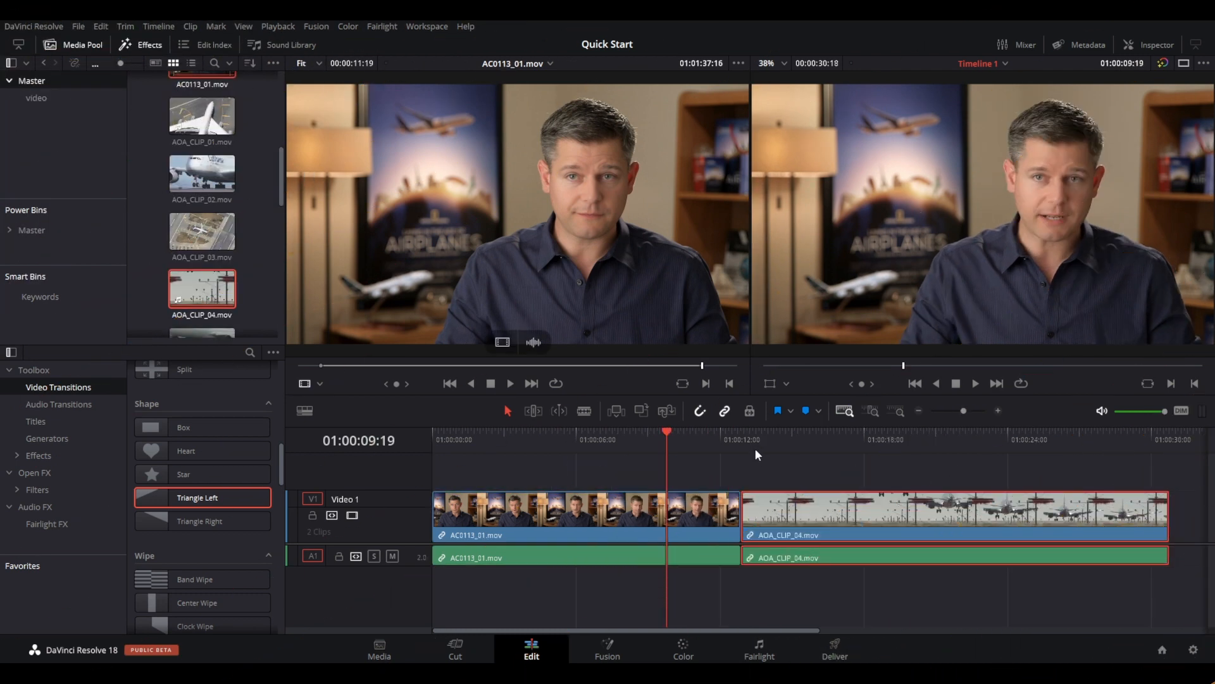
# Try the Triangle Left transition at the cut, and trim AC0113_01.mov's end by about one second and AOA_CLIP_04.mov's start
pyautogui.moveTo(720, 471); pyautogui.dragTo(783, 590)
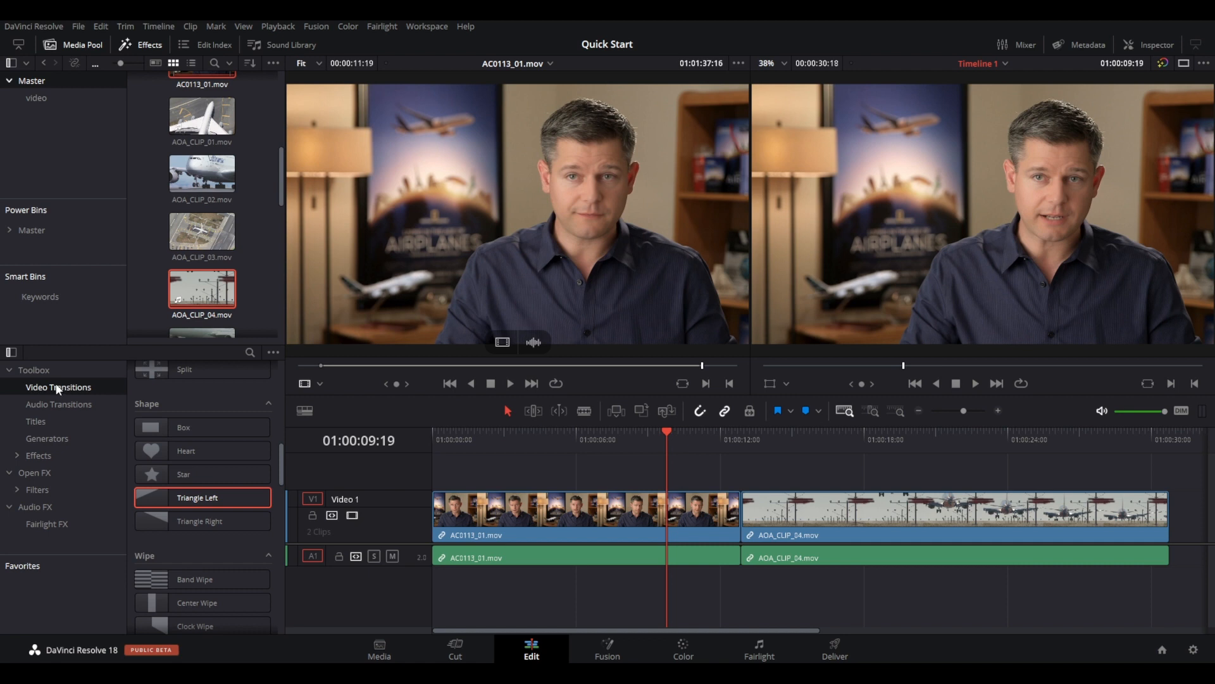
pyautogui.moveTo(144, 495); pyautogui.dragTo(734, 506)
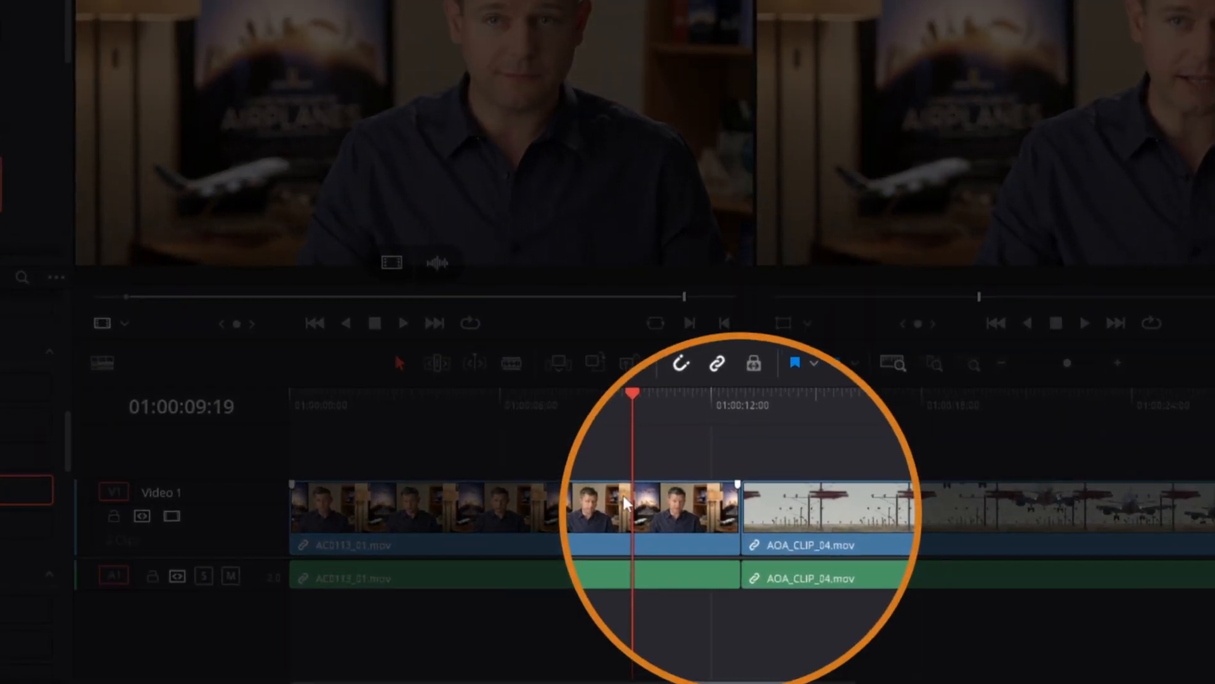
pyautogui.moveTo(728, 519); pyautogui.dragTo(688, 514)
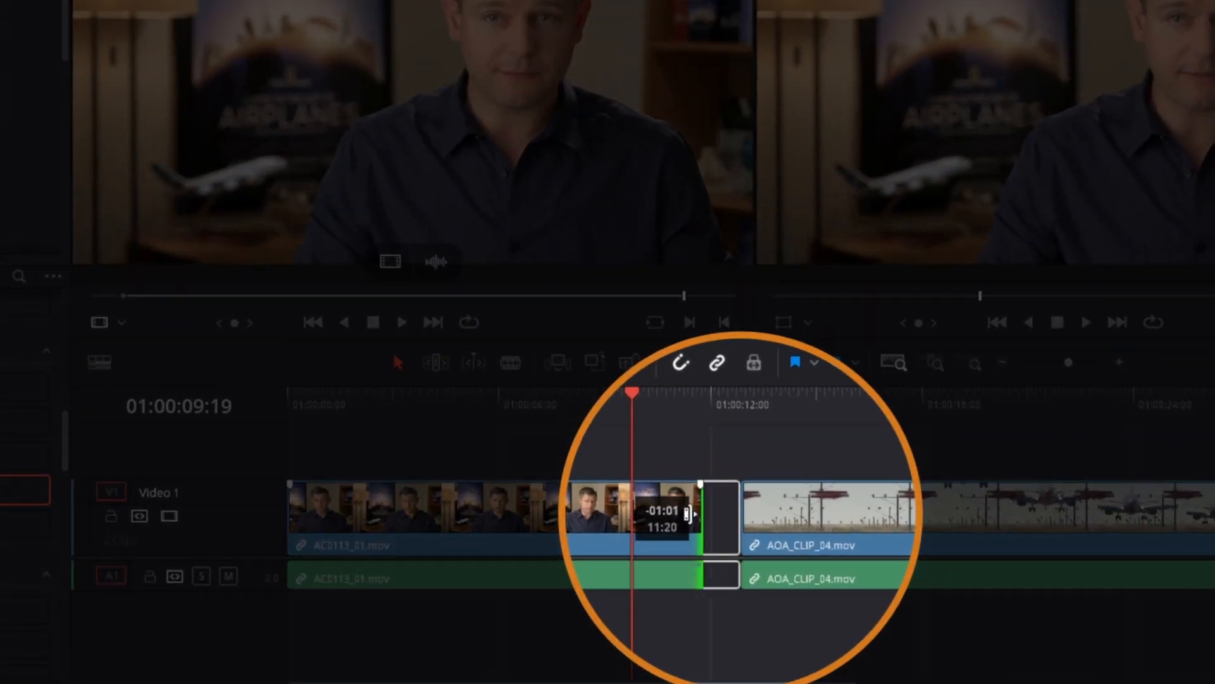
pyautogui.moveTo(688, 514); pyautogui.dragTo(693, 514)
pyautogui.moveTo(784, 510)
pyautogui.mouseDown()
pyautogui.moveTo(810, 510)
pyautogui.moveTo(766, 510)
pyautogui.mouseUp()
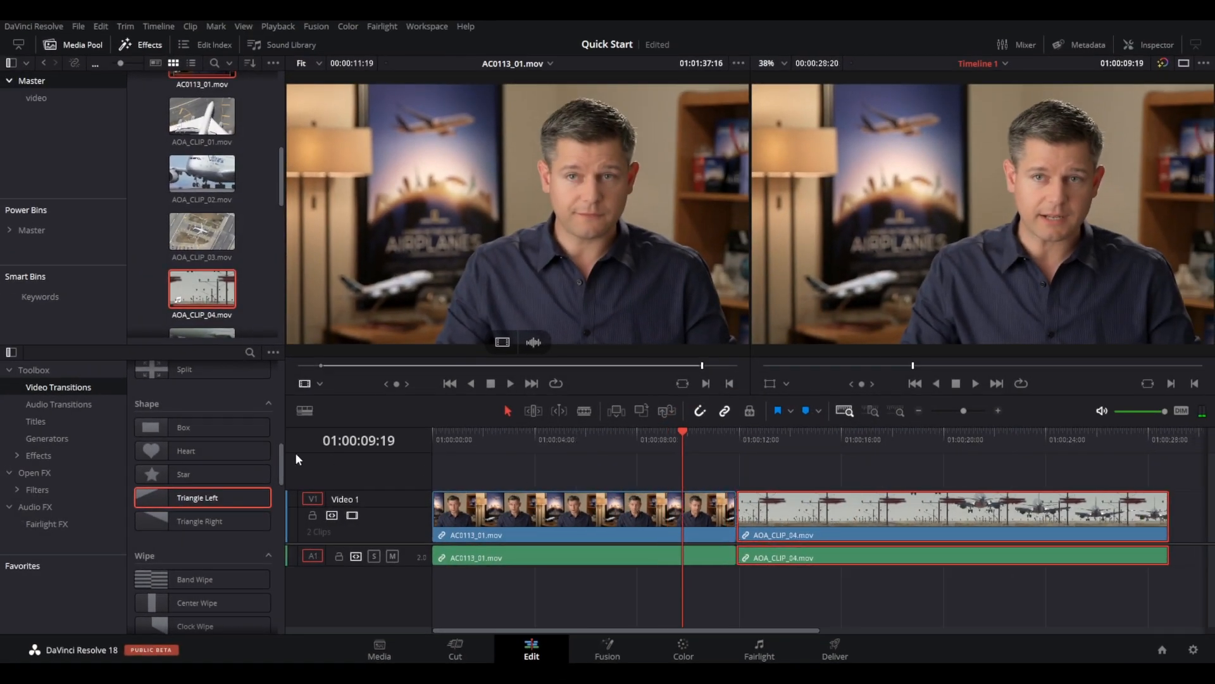
# Apply the Triangle Left transition between AC0113_01.mov and AOA_CLIP_04.mov and open its transition settings in the Inspector
pyautogui.moveTo(145, 496); pyautogui.dragTo(739, 513)
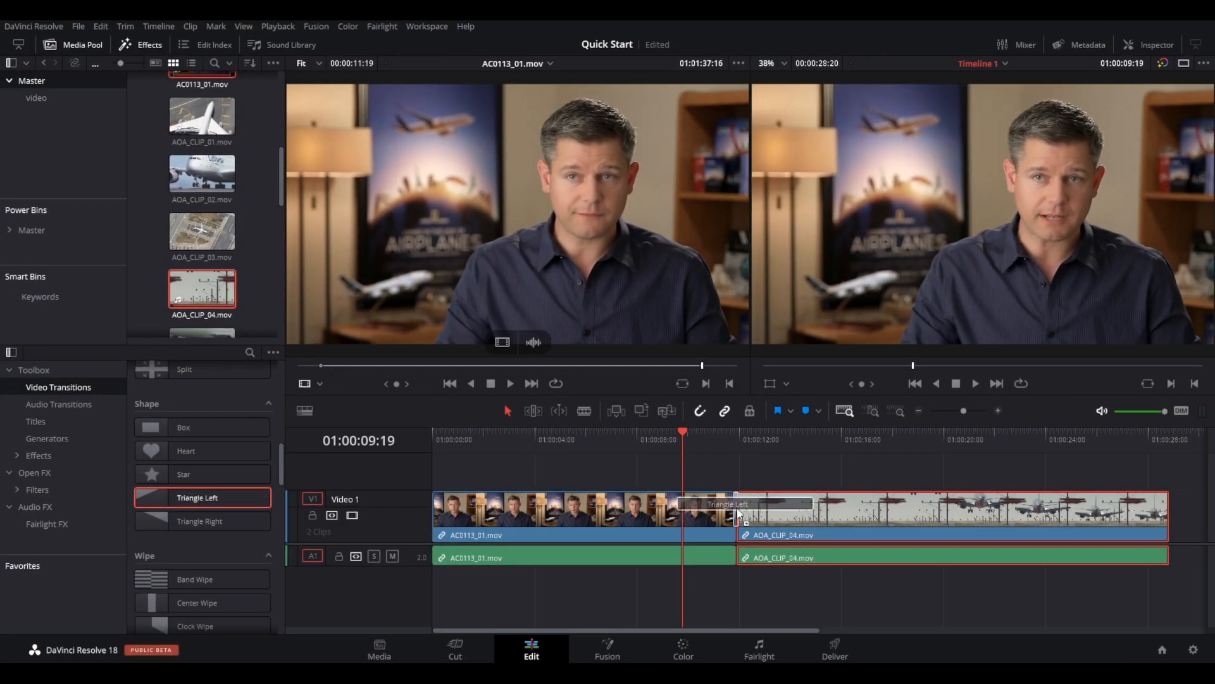
pyautogui.click(744, 436)
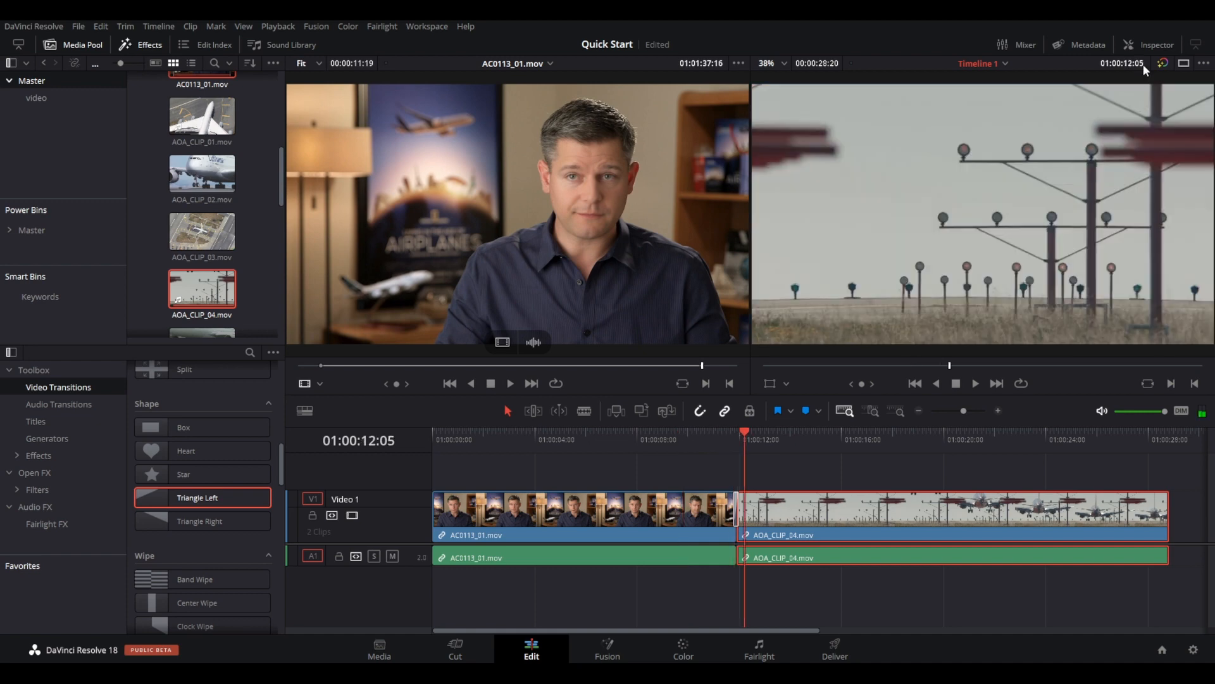
pyautogui.click(1144, 43)
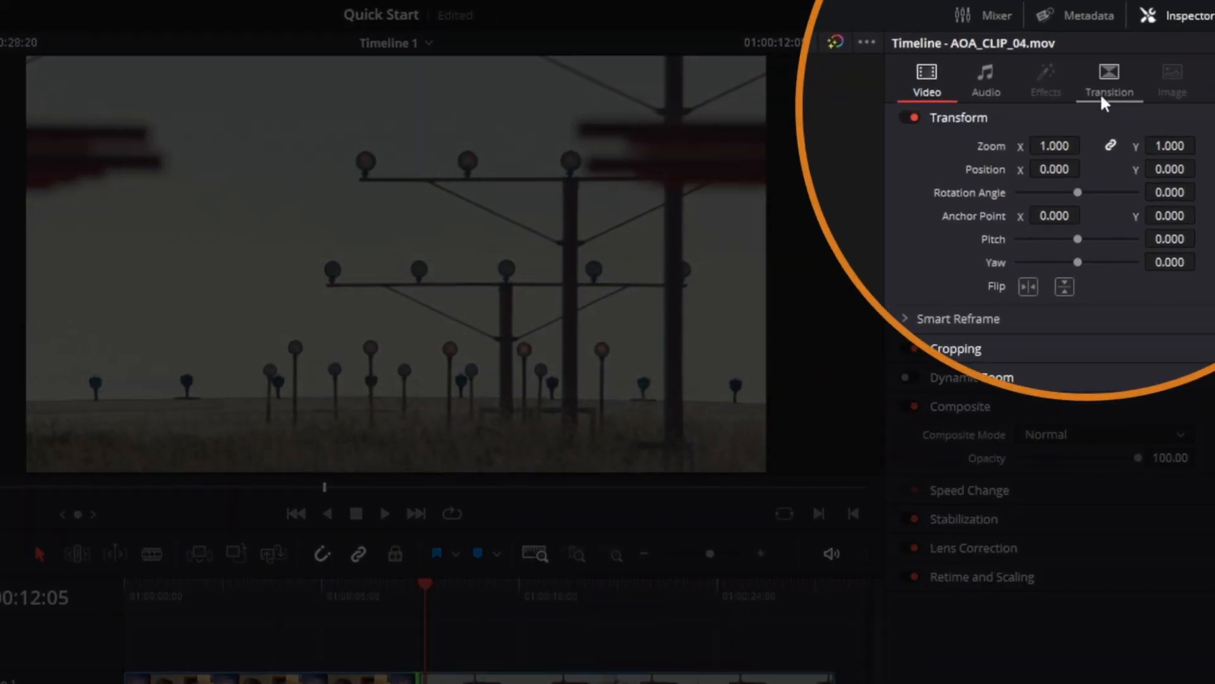
pyautogui.click(1114, 77)
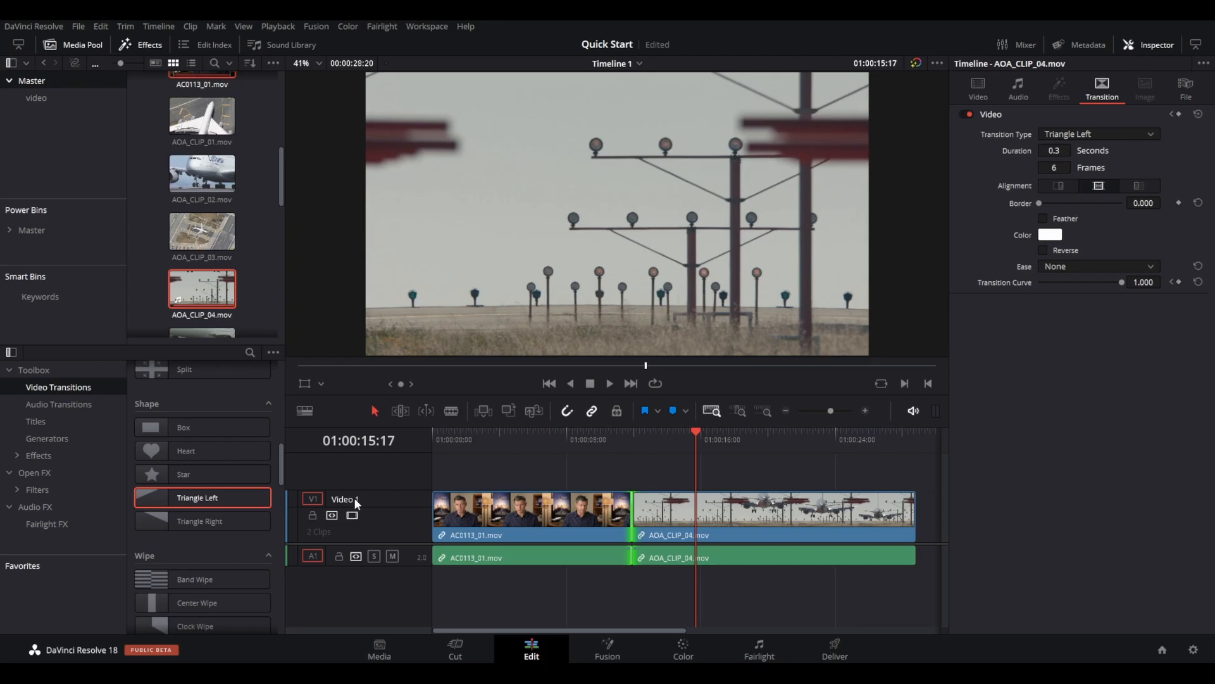
# Browse the titles and place a Left Lower Third on a new Video 2 track above AC0113_01.mov
pyautogui.click(29, 423)
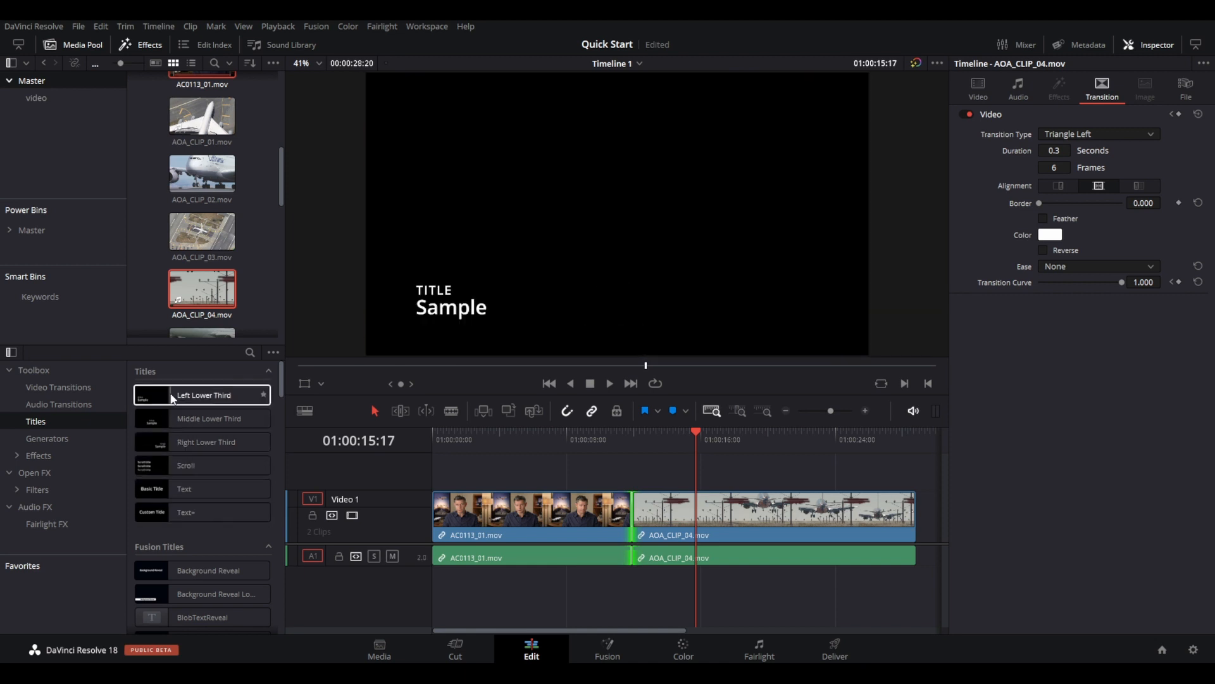
pyautogui.scroll(-5, 187, 526)
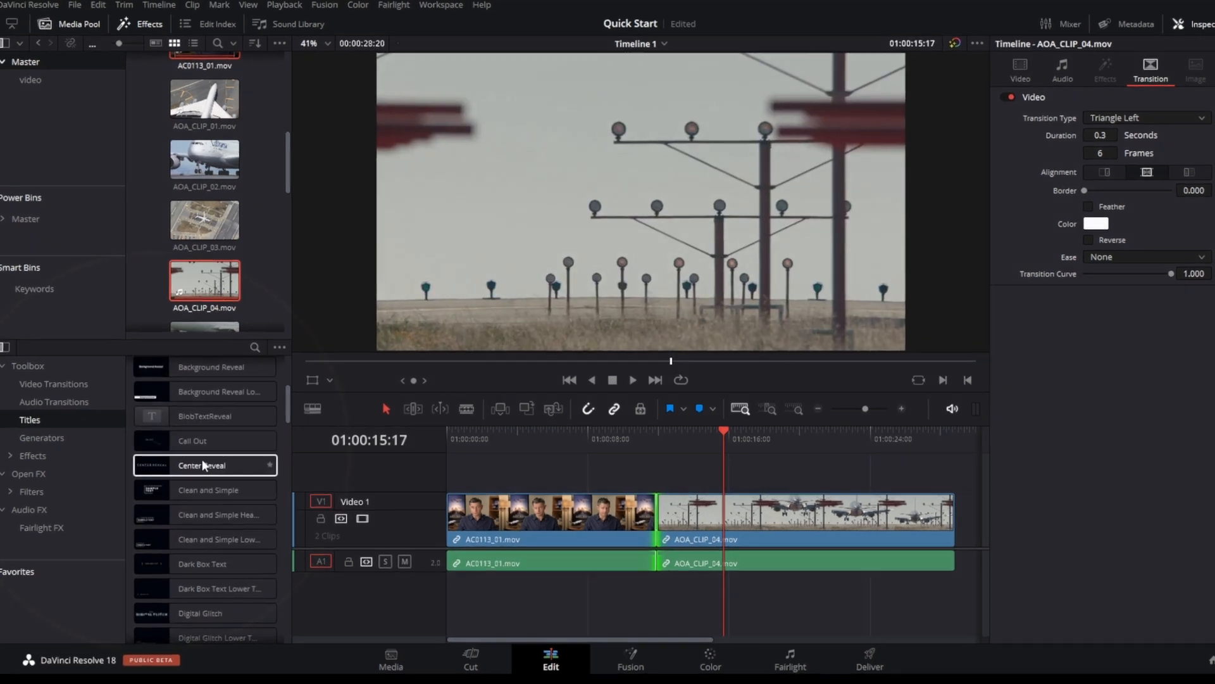
pyautogui.scroll(5, 203, 465)
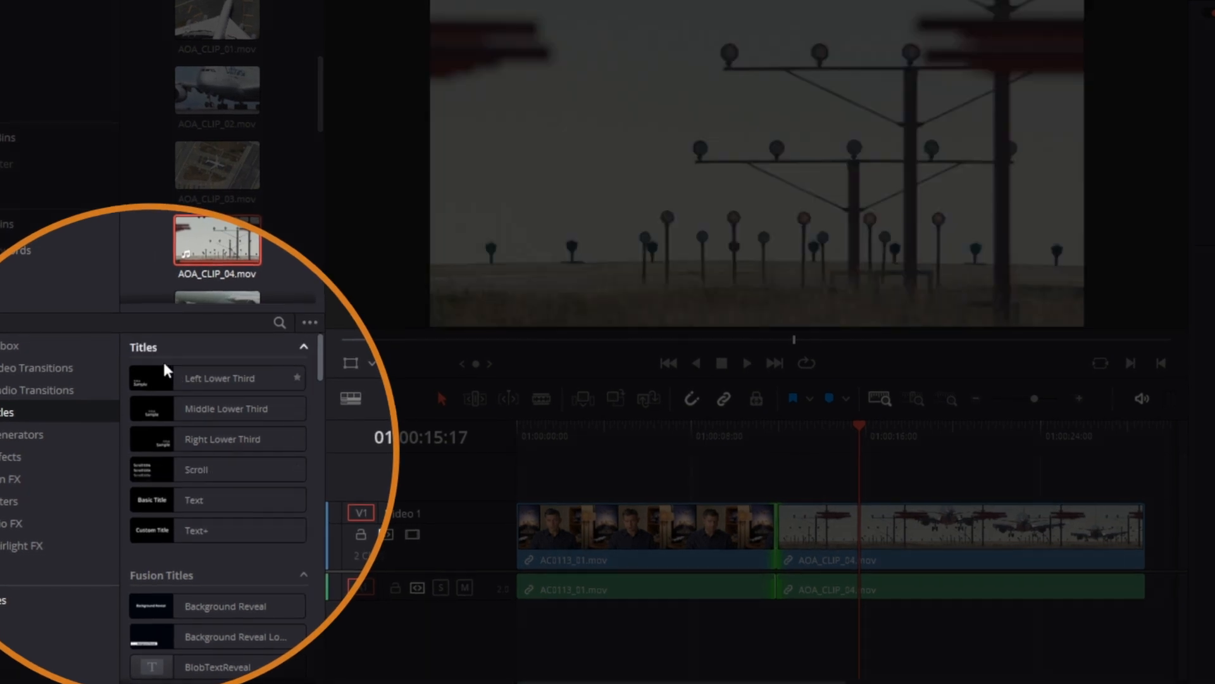
pyautogui.click(152, 379)
pyautogui.moveTo(149, 383); pyautogui.dragTo(454, 491)
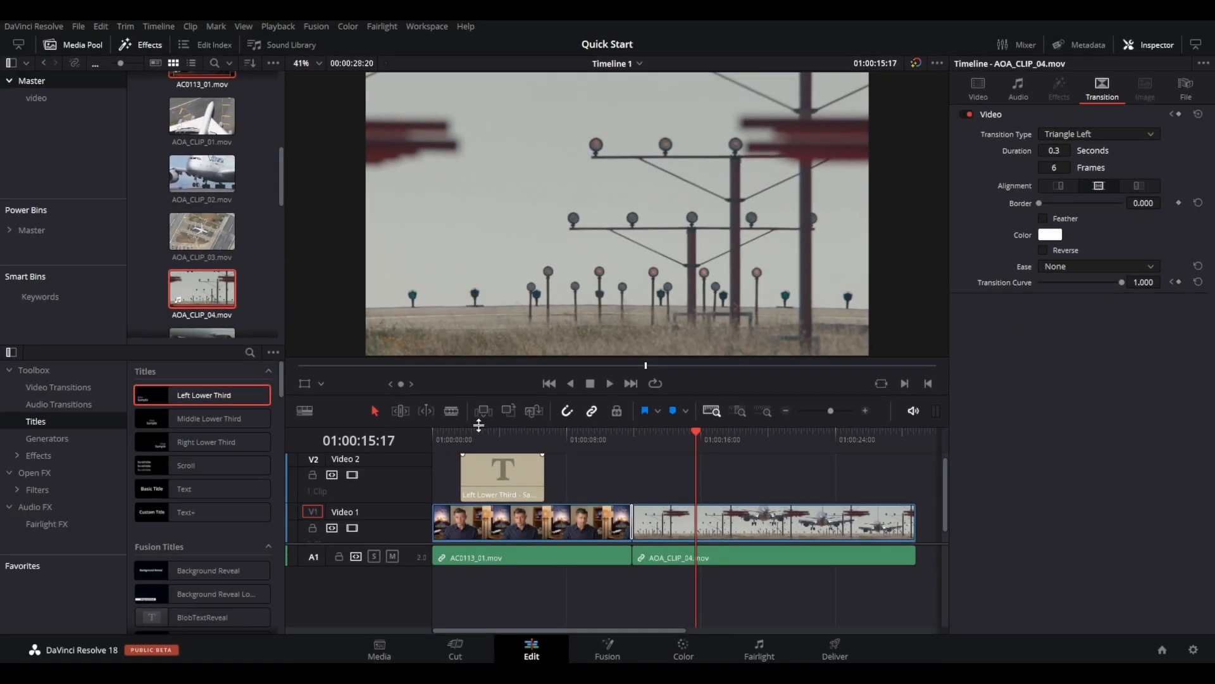
# With the playhead at 01:00:03:00, set the lower-third title's first line to Director and its second line to Airplanes
pyautogui.moveTo(460, 430); pyautogui.dragTo(483, 435)
pyautogui.click(511, 473)
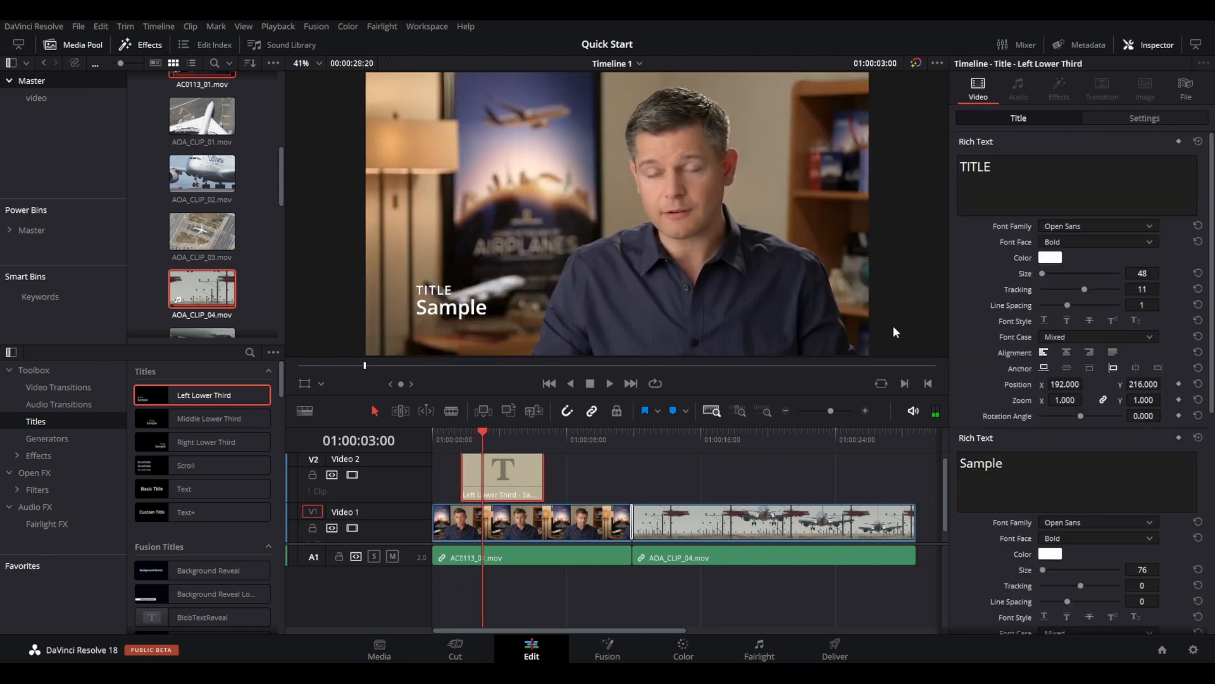
pyautogui.doubleClick(1017, 176)
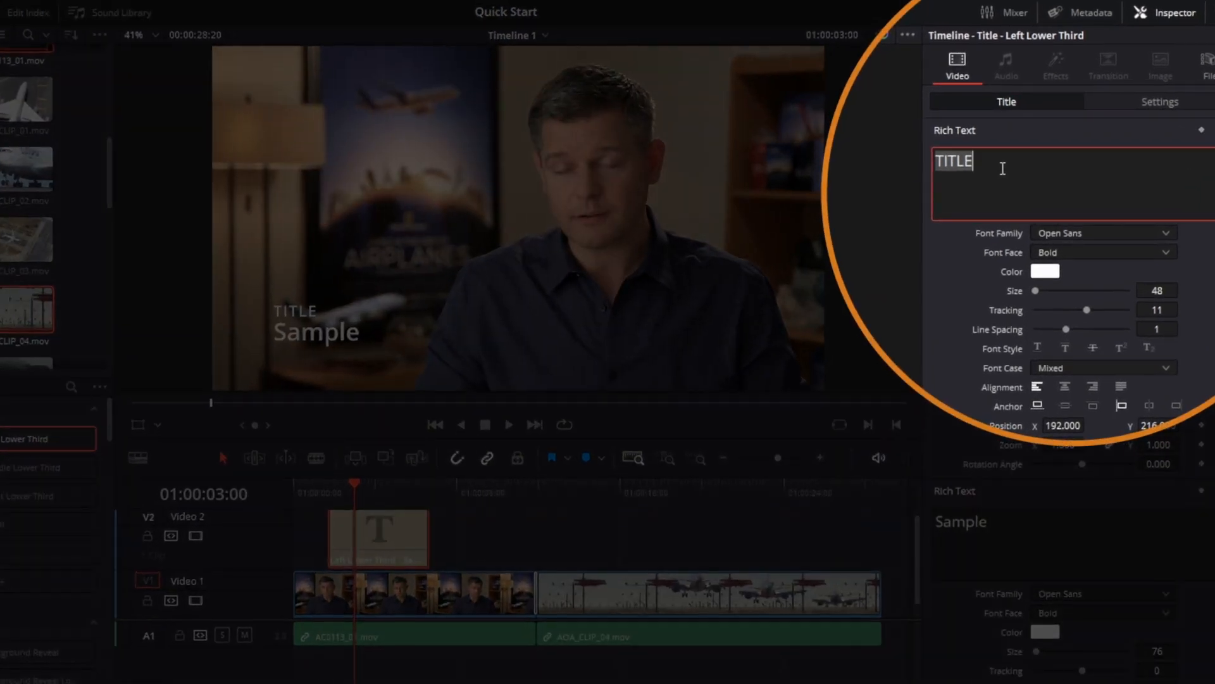
pyautogui.write('Dir')
pyautogui.write('ecto')
pyautogui.press('BackSpace')
pyautogui.write('tor')
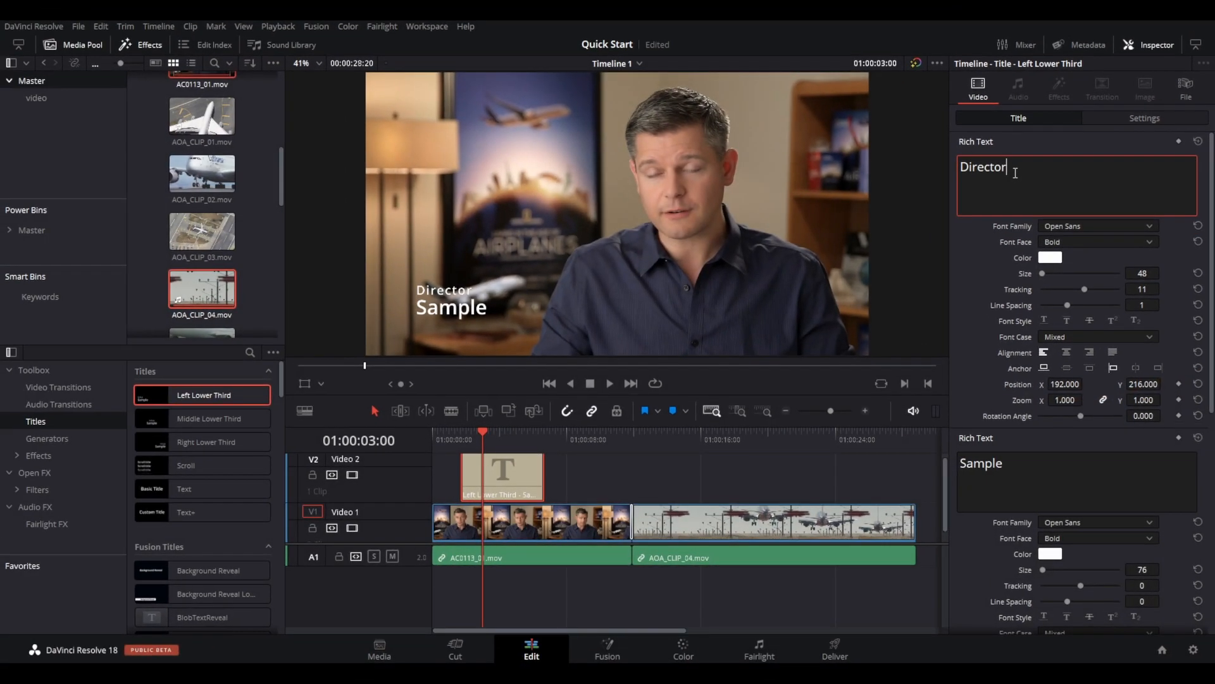
pyautogui.write('Airplanes')
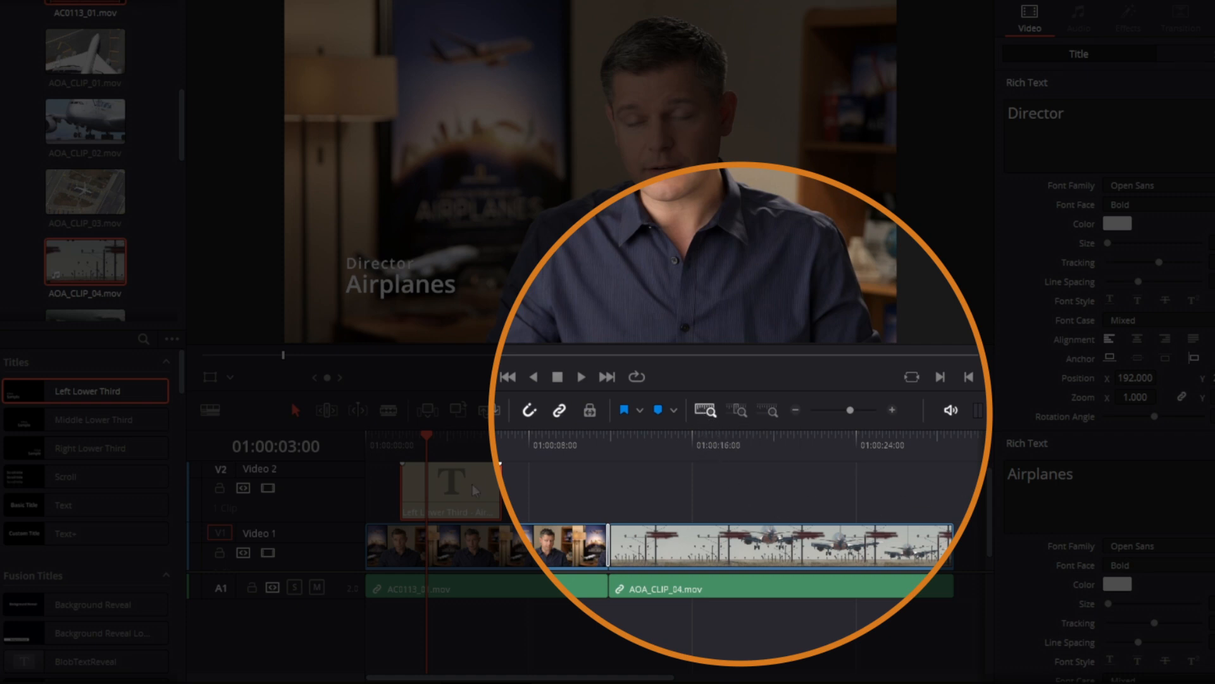
# View the timeline in Detail Zoom and Custom Zoom, and enlarge the custom scale until the clips span most of it
pyautogui.click(737, 411)
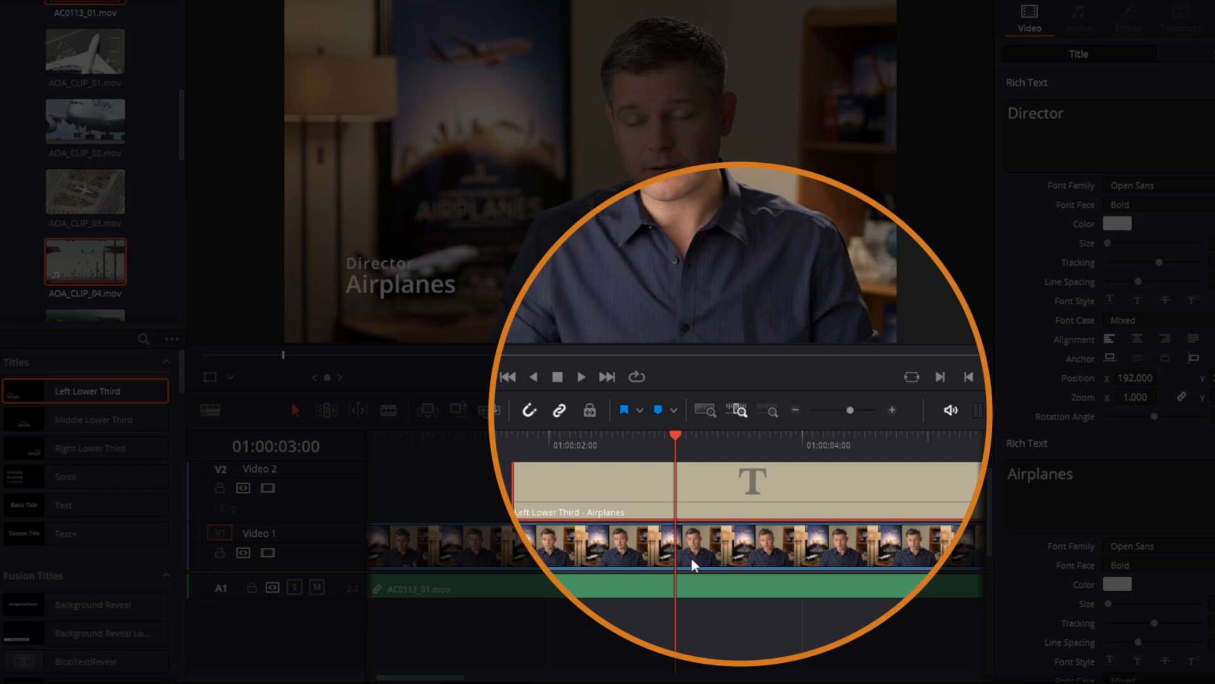
pyautogui.click(767, 411)
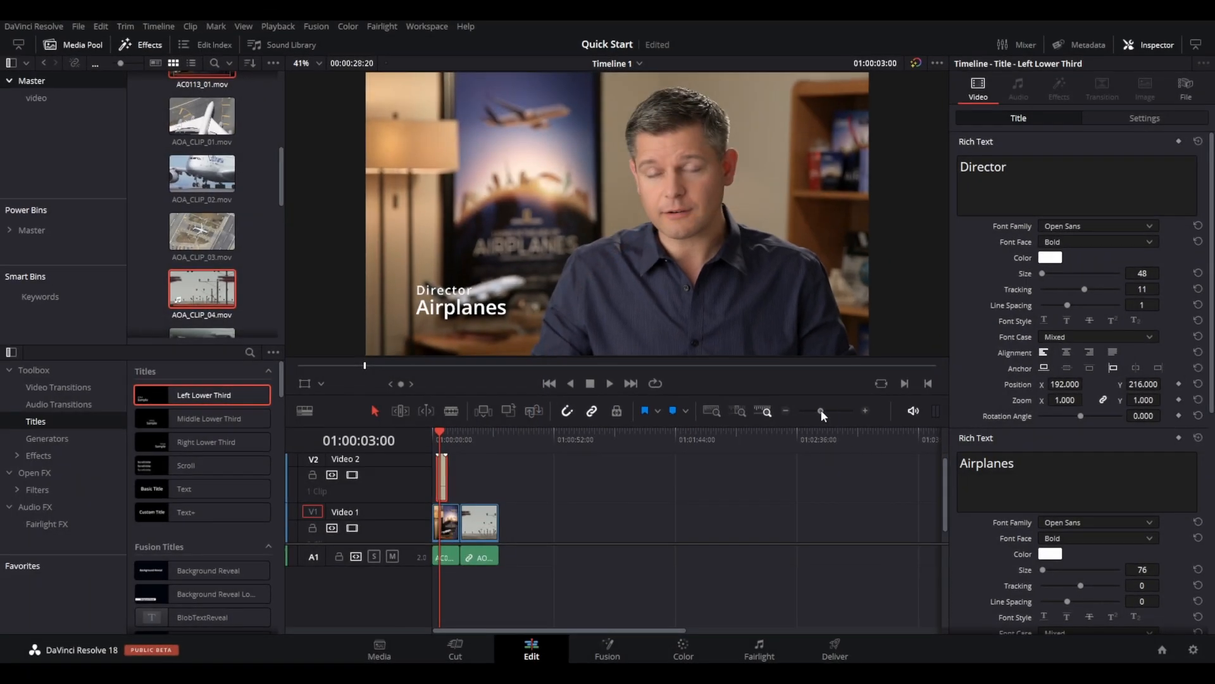
pyautogui.moveTo(822, 409)
pyautogui.mouseDown()
pyautogui.moveTo(868, 411)
pyautogui.moveTo(822, 410)
pyautogui.moveTo(832, 413)
pyautogui.mouseUp()
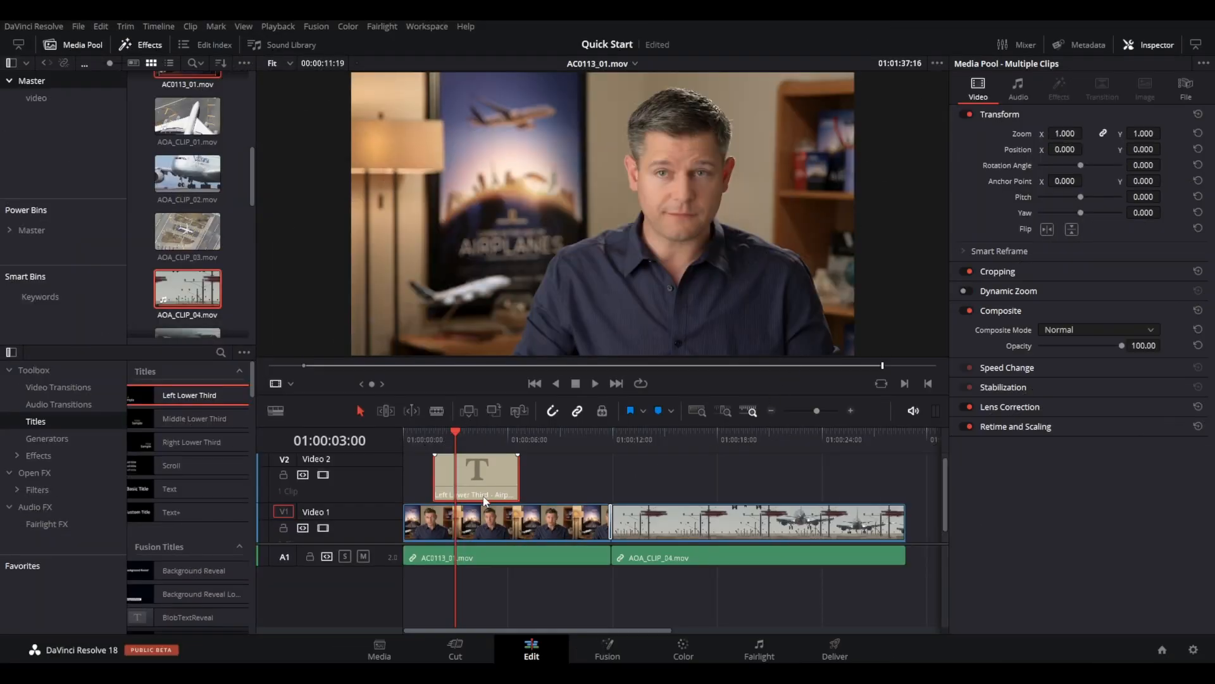
# Switch to the Fairlight page, move the playhead to 01:00:00:16, and enlarge the Audio 1 and Bus 1 track heights
pyautogui.click(756, 649)
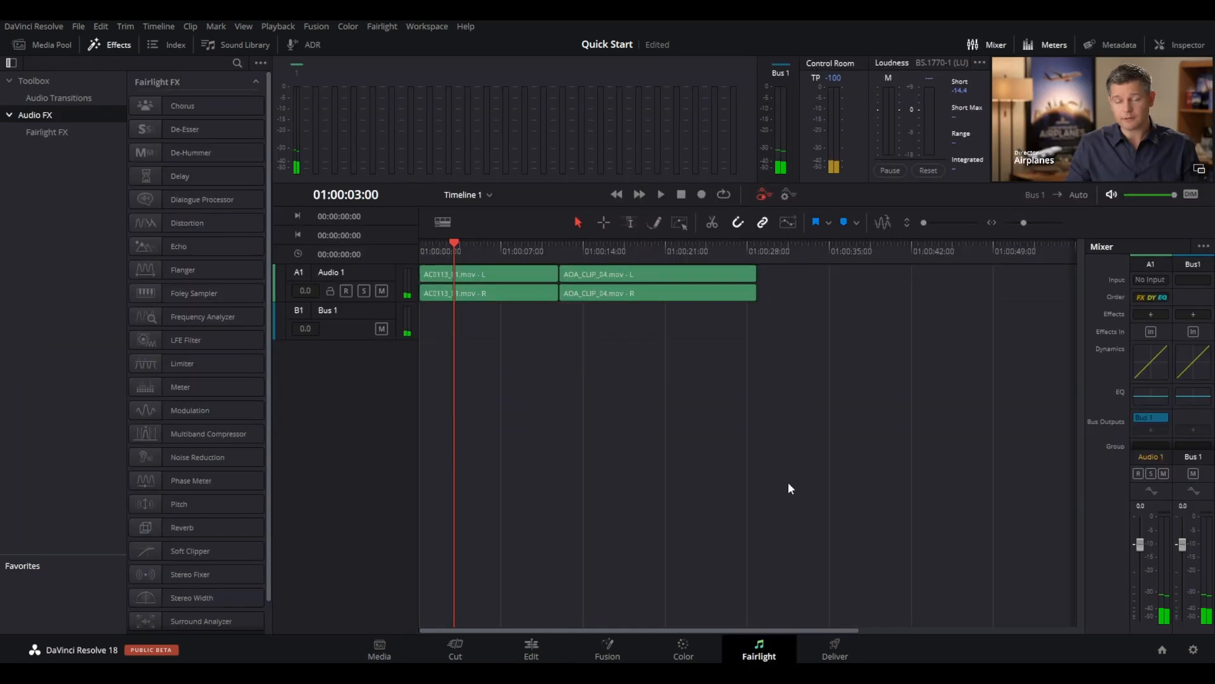
pyautogui.moveTo(448, 246); pyautogui.dragTo(425, 243)
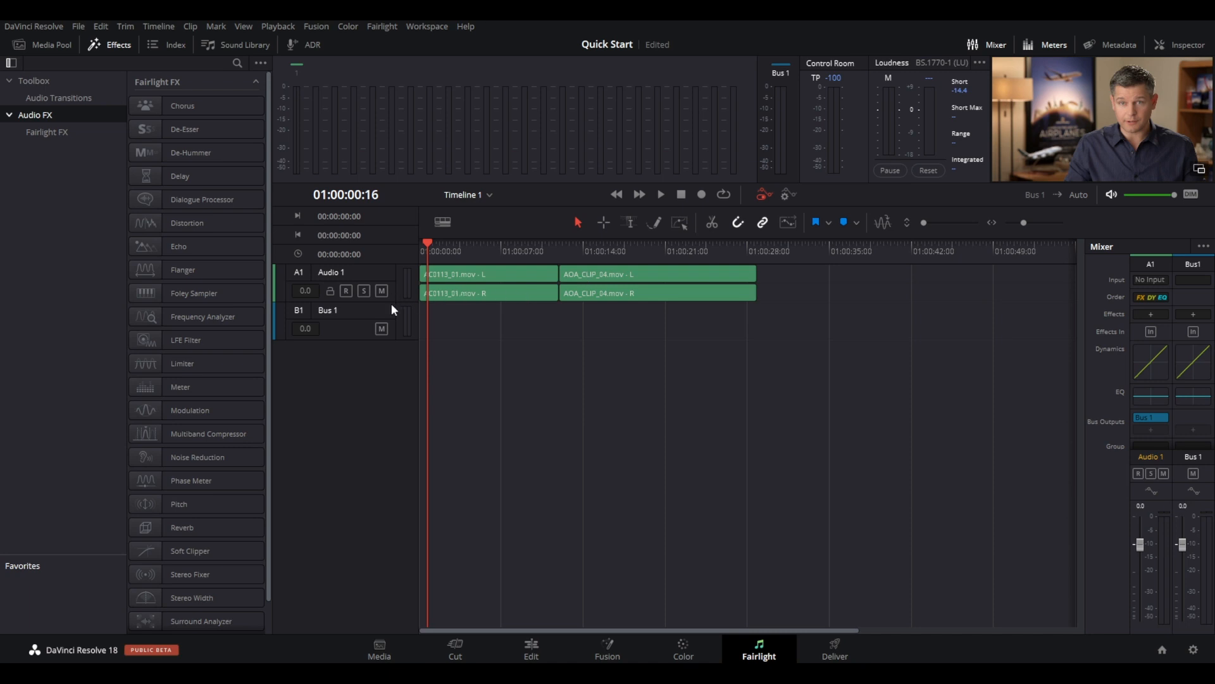
pyautogui.moveTo(391, 303); pyautogui.dragTo(393, 415)
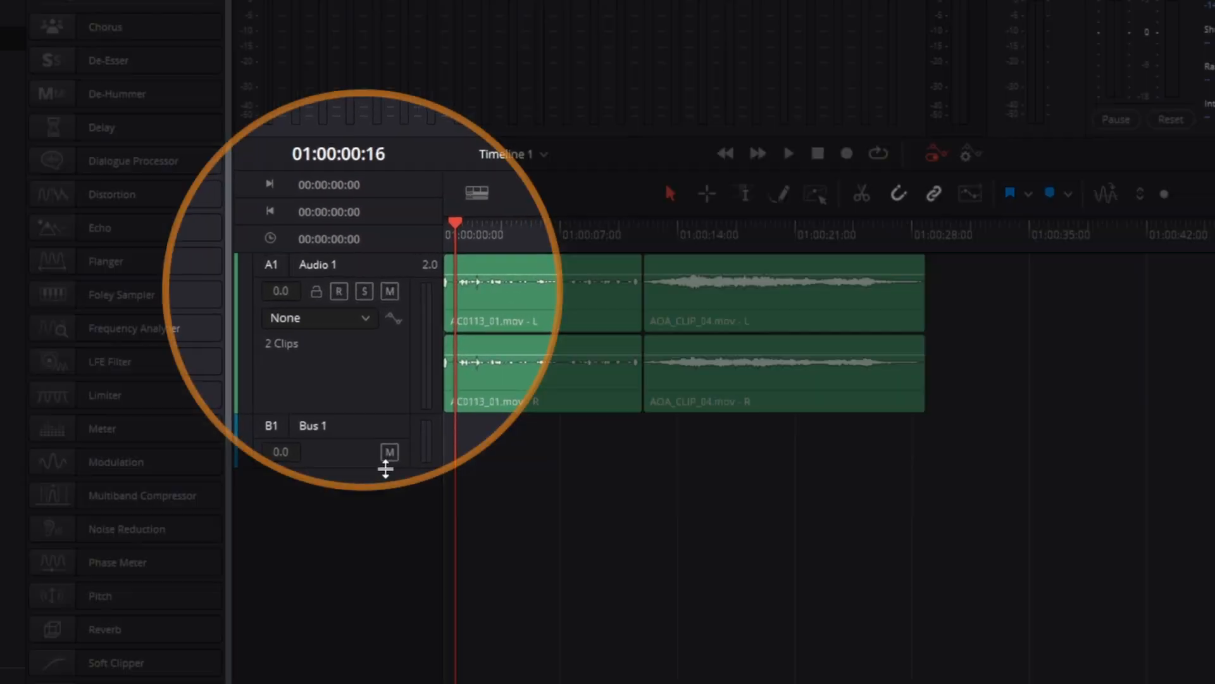
pyautogui.moveTo(379, 415); pyautogui.dragTo(380, 557)
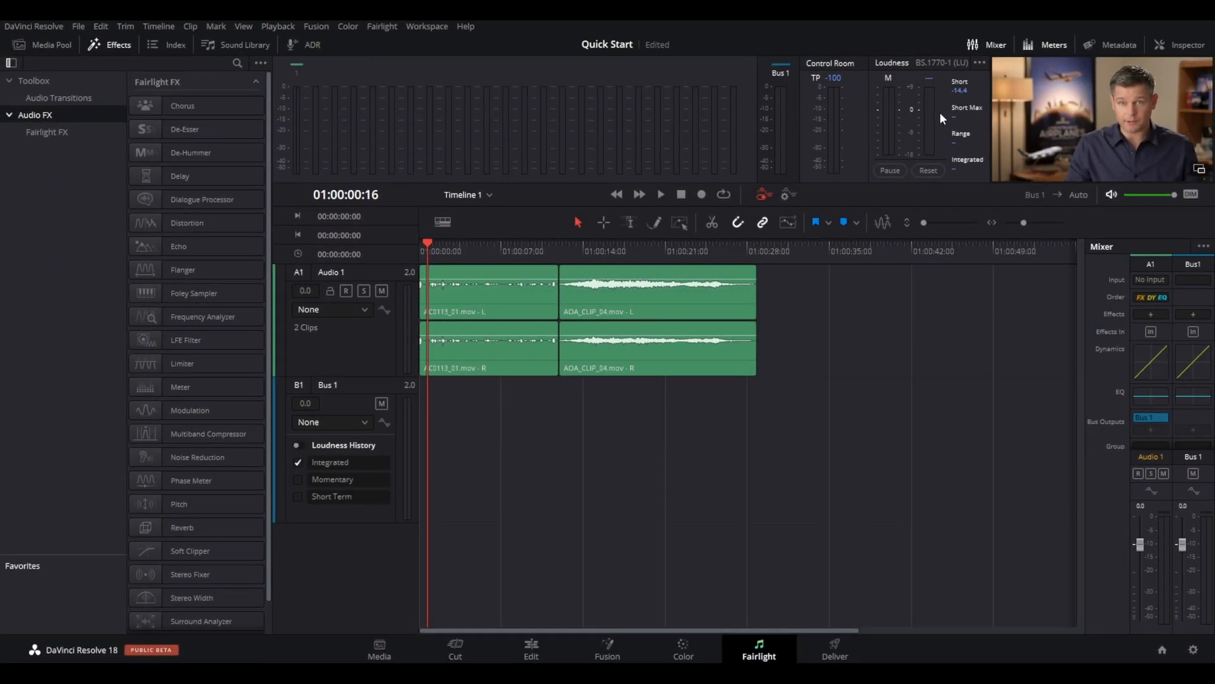
# Configure the loudness meter to lock metering to transport, use the absolute scale, and follow the BS.1770-4 standard
pyautogui.click(980, 63)
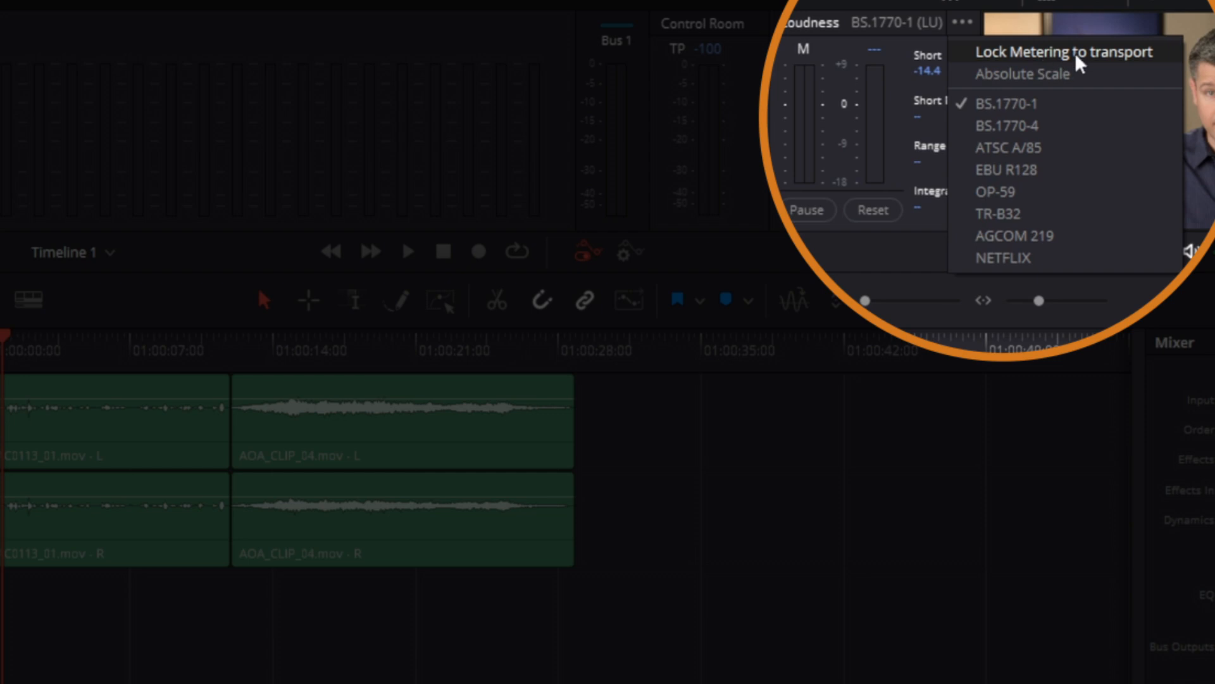
pyautogui.click(1074, 51)
pyautogui.click(963, 22)
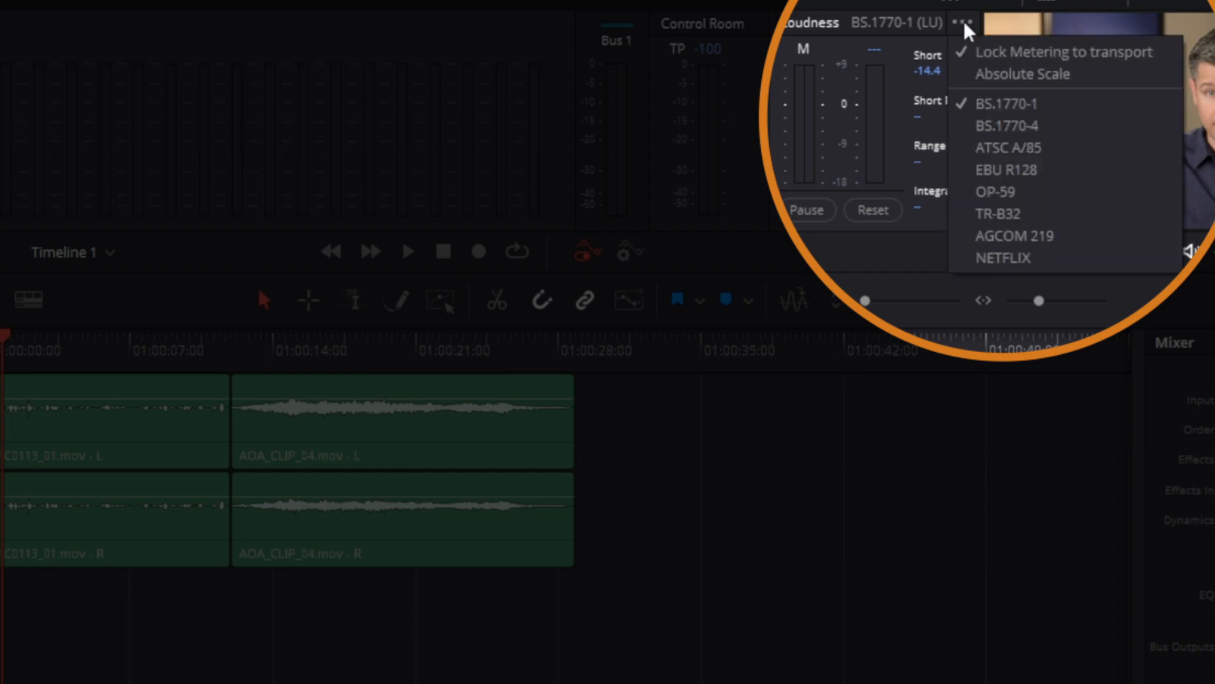
pyautogui.click(996, 79)
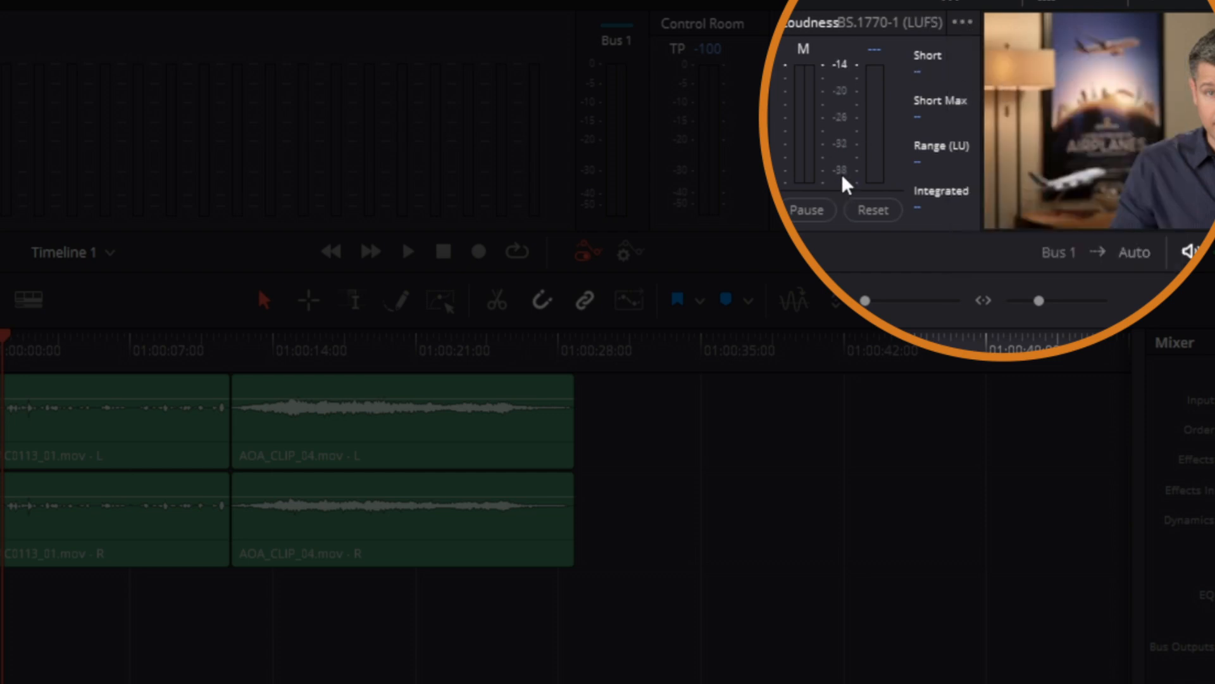
pyautogui.click(966, 19)
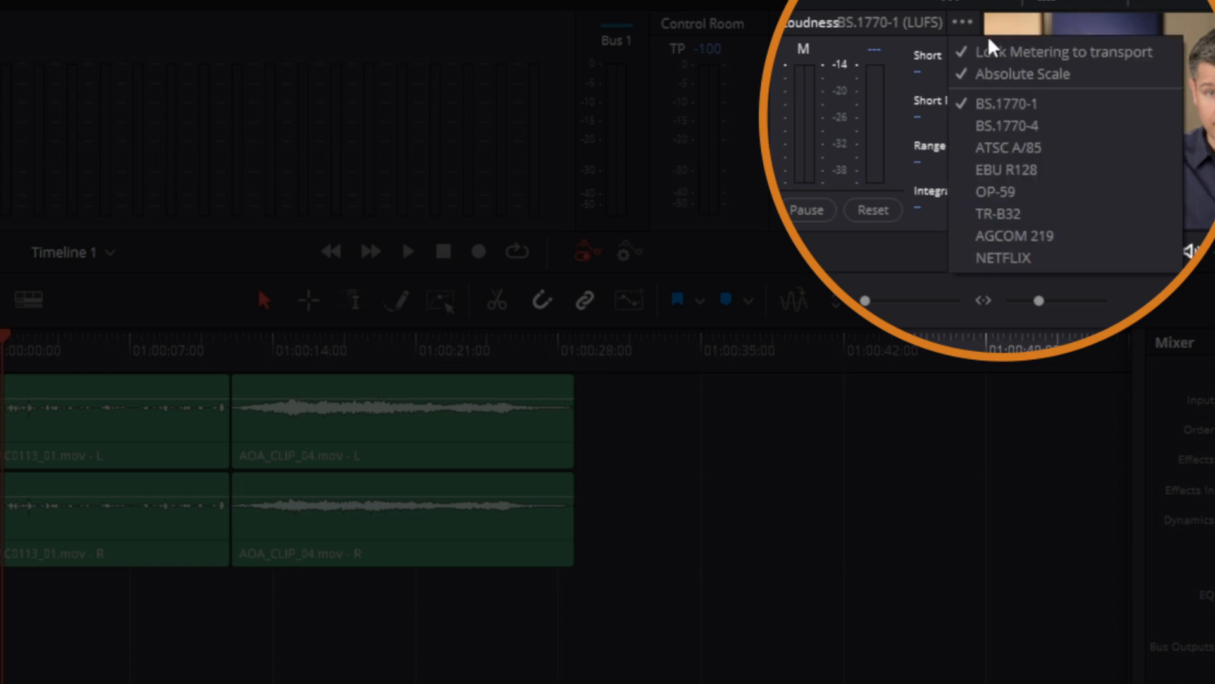
pyautogui.click(998, 129)
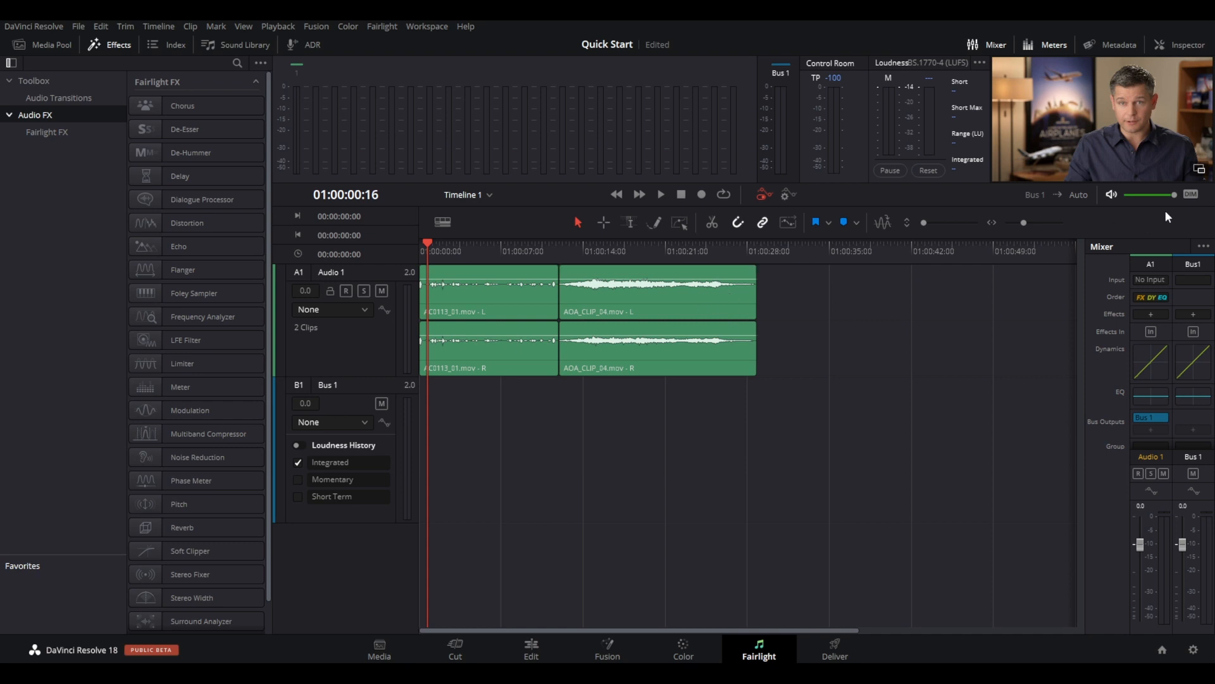
# Play the timeline with the monitoring volume lowered and raise the Audio 1 fader in the mixer to +6.2
pyautogui.click(1144, 195)
pyautogui.press('space')
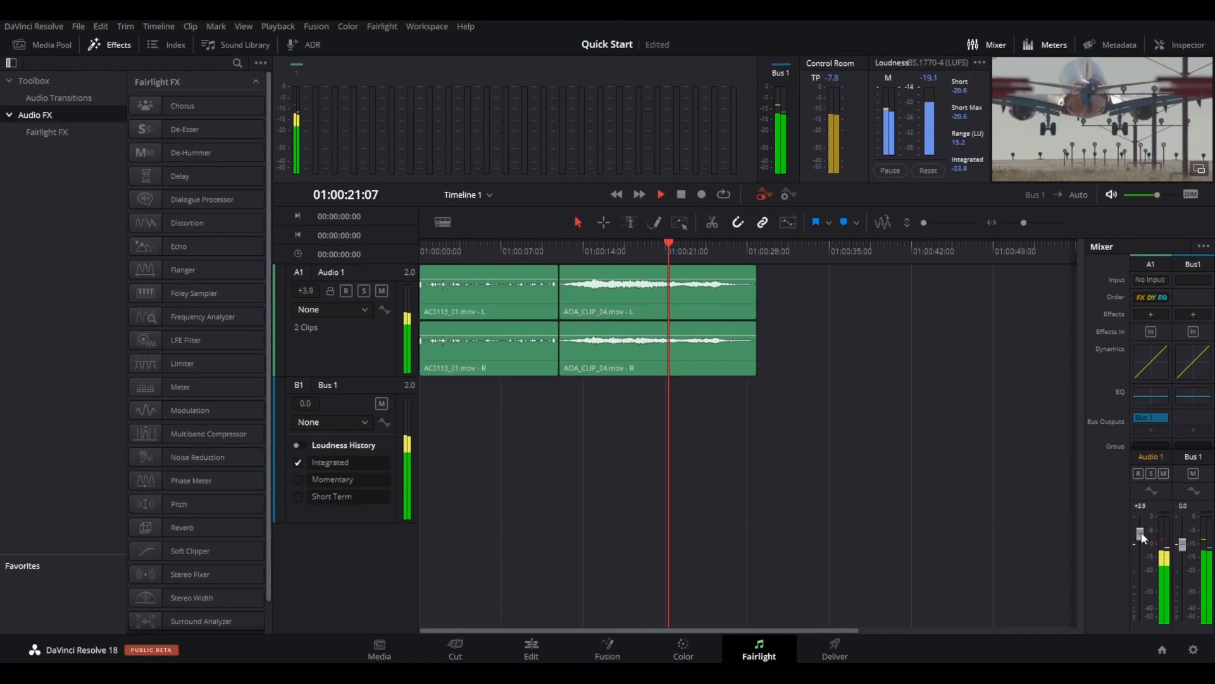
pyautogui.moveTo(1141, 533); pyautogui.dragTo(1141, 530)
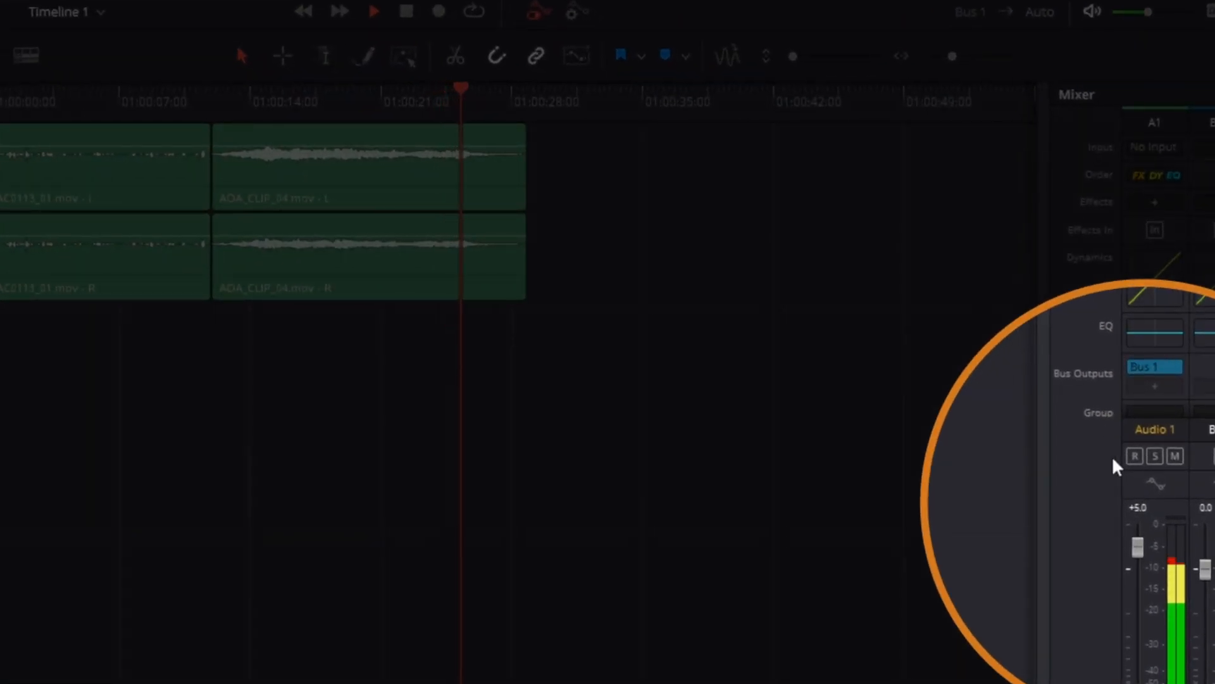
pyautogui.moveTo(1139, 543); pyautogui.dragTo(1139, 538)
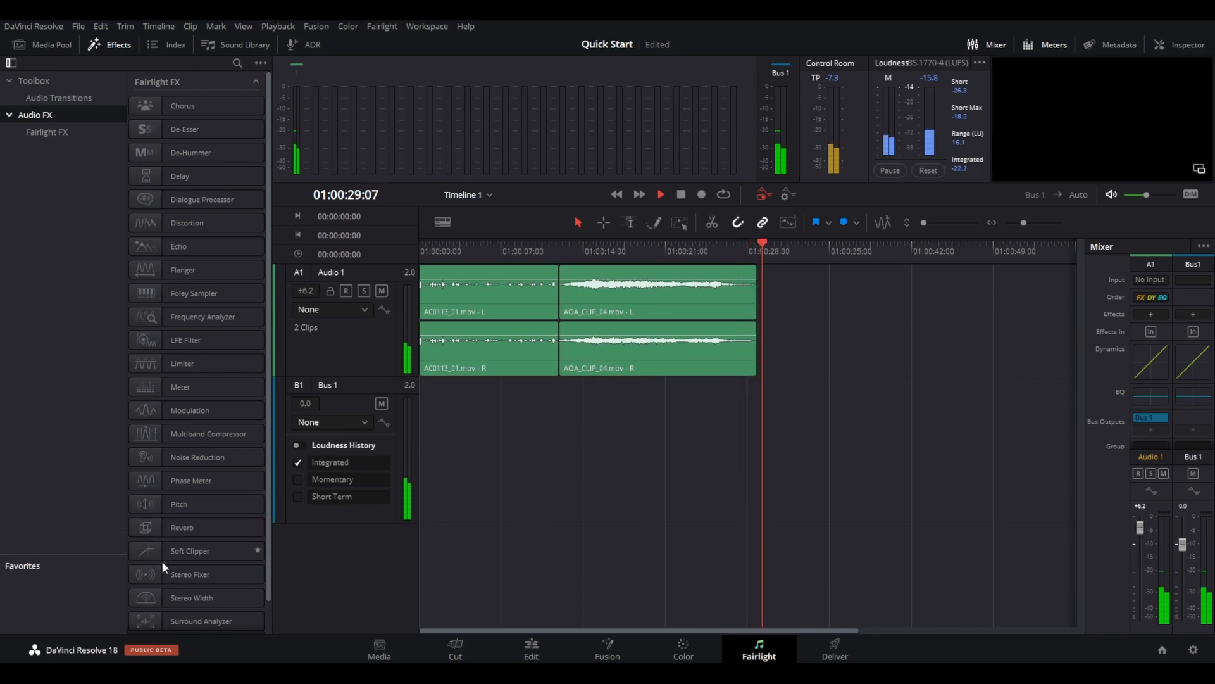
pyautogui.scroll(-1, 183, 468)
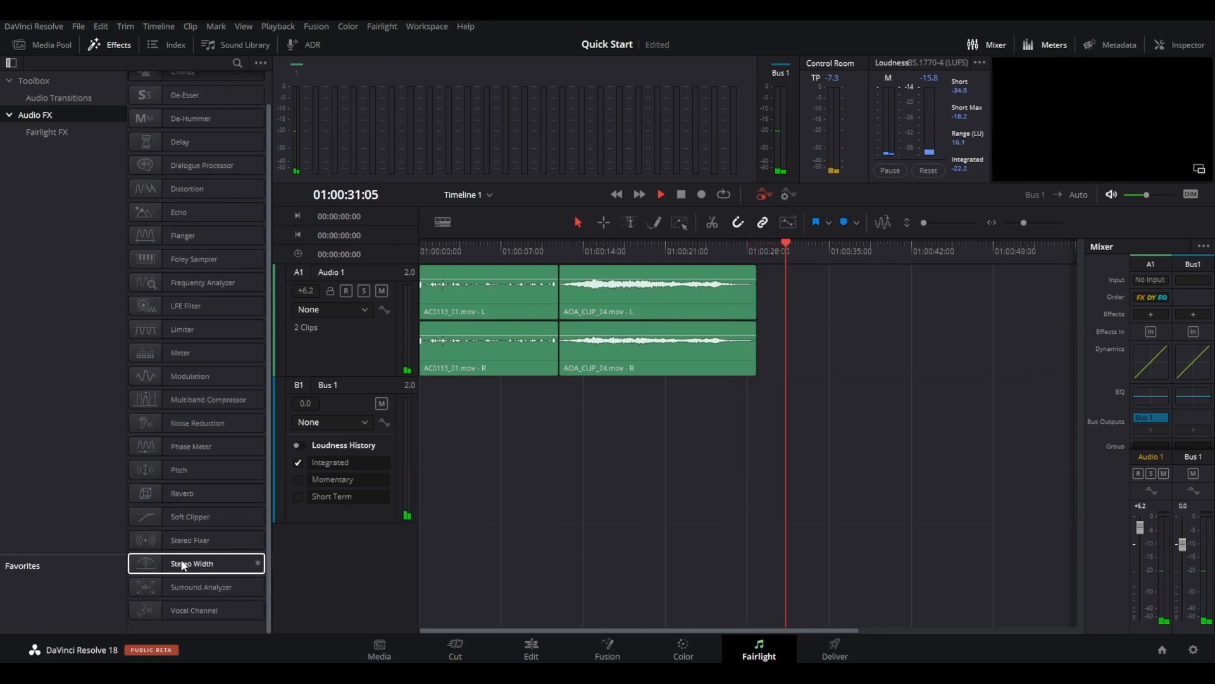
pyautogui.scroll(1, 182, 476)
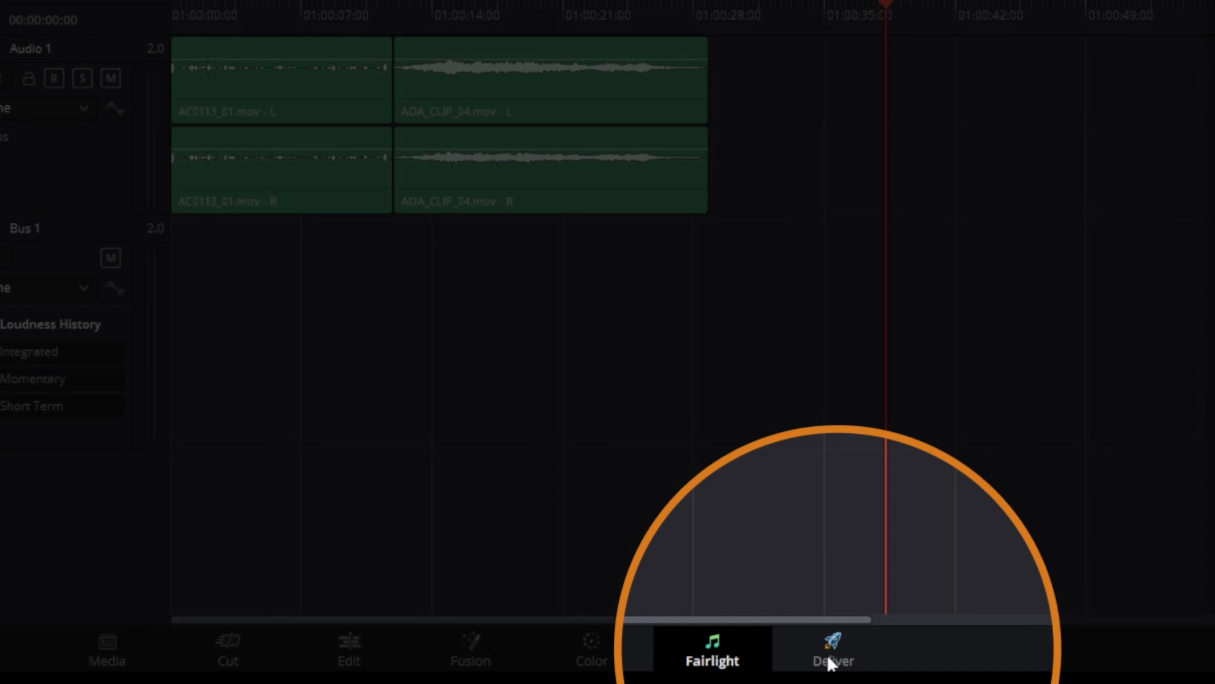
# On the Deliver page, name the export airplane and set its destination to the Videos folder
pyautogui.click(828, 657)
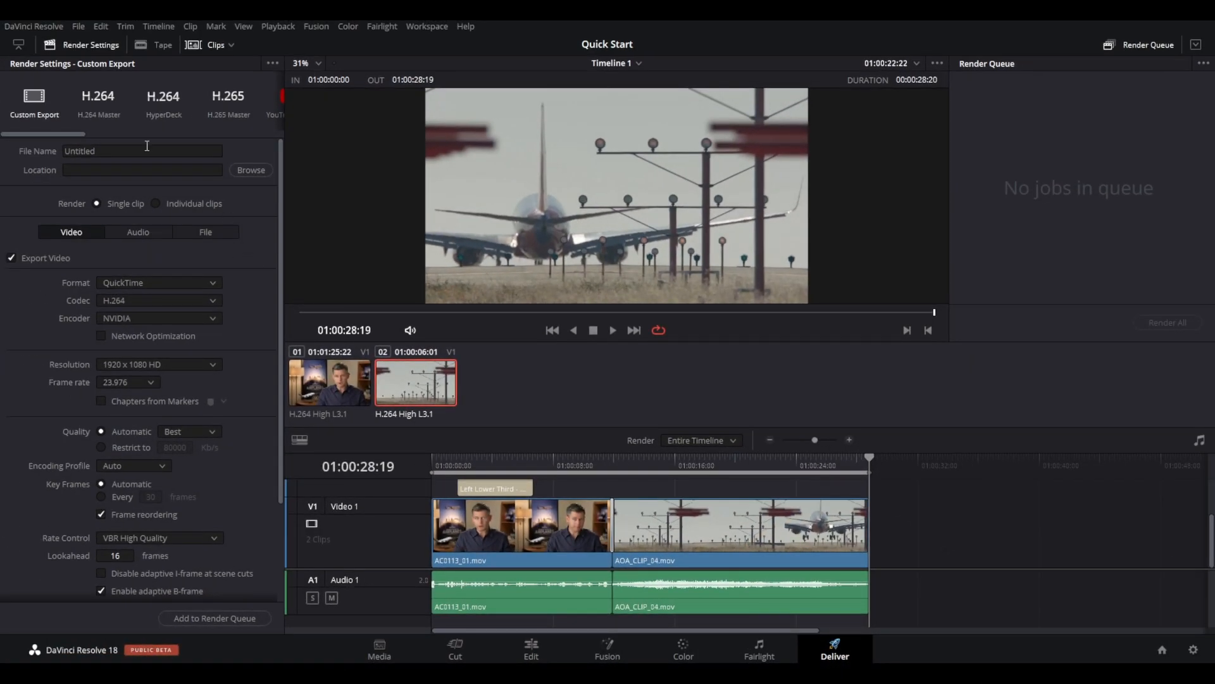
pyautogui.click(146, 146)
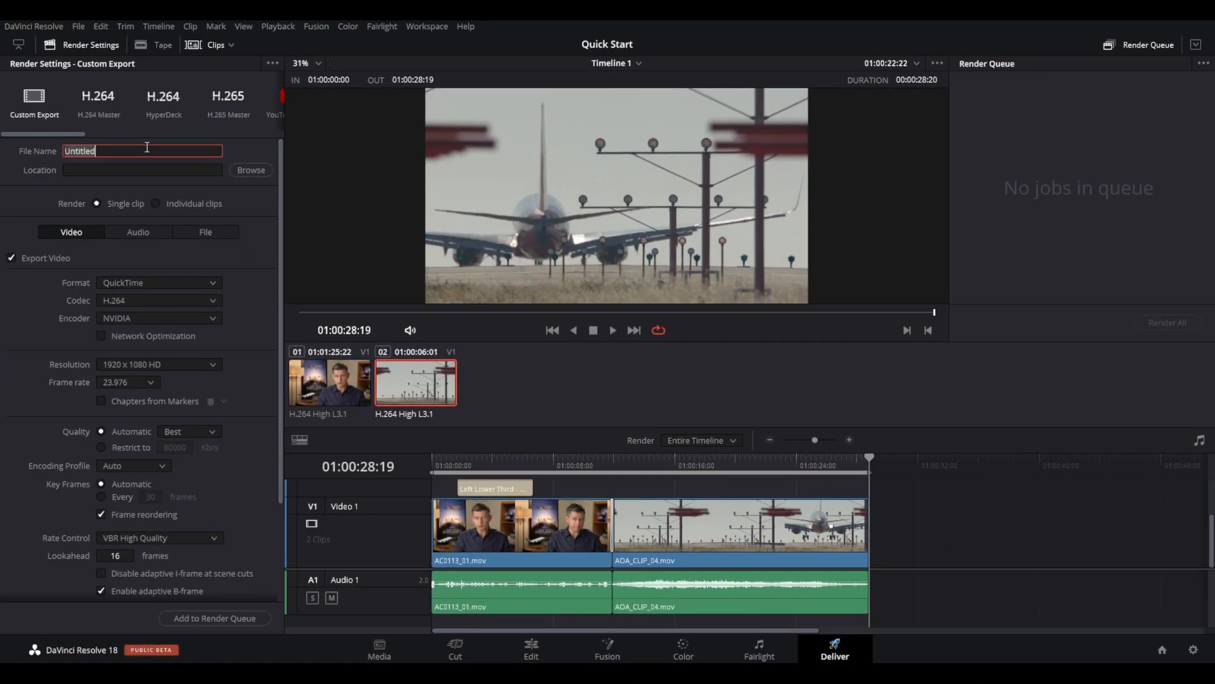
pyautogui.write('airpla')
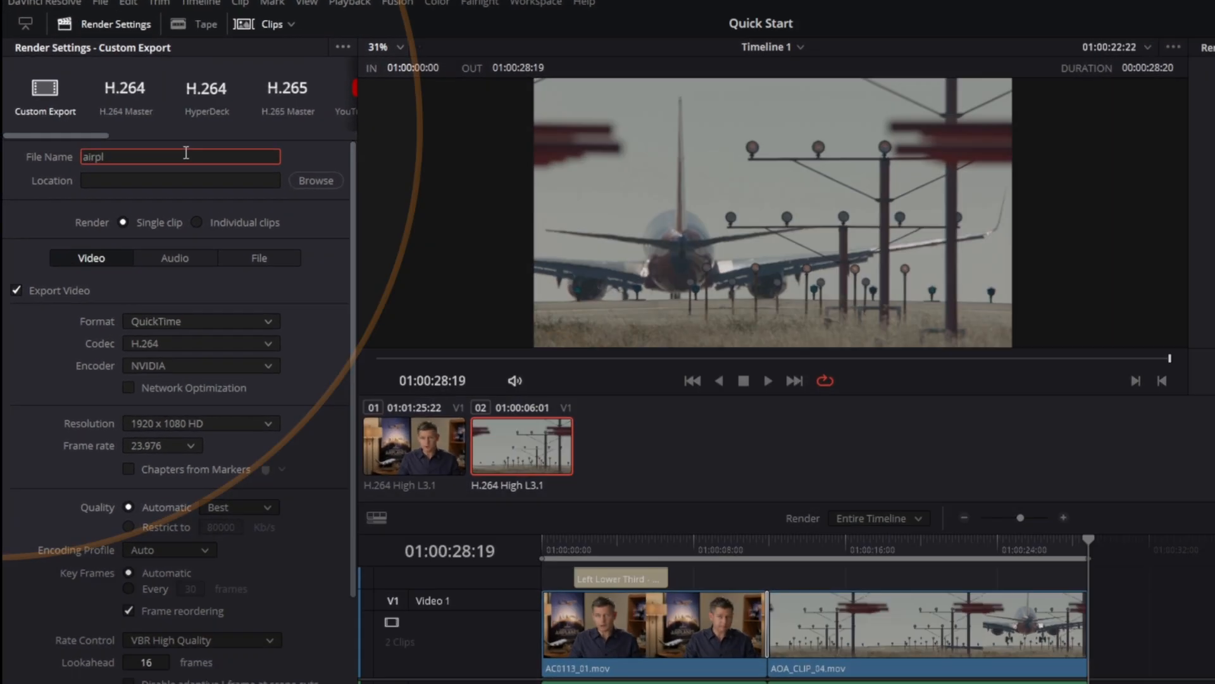
pyautogui.write('ne')
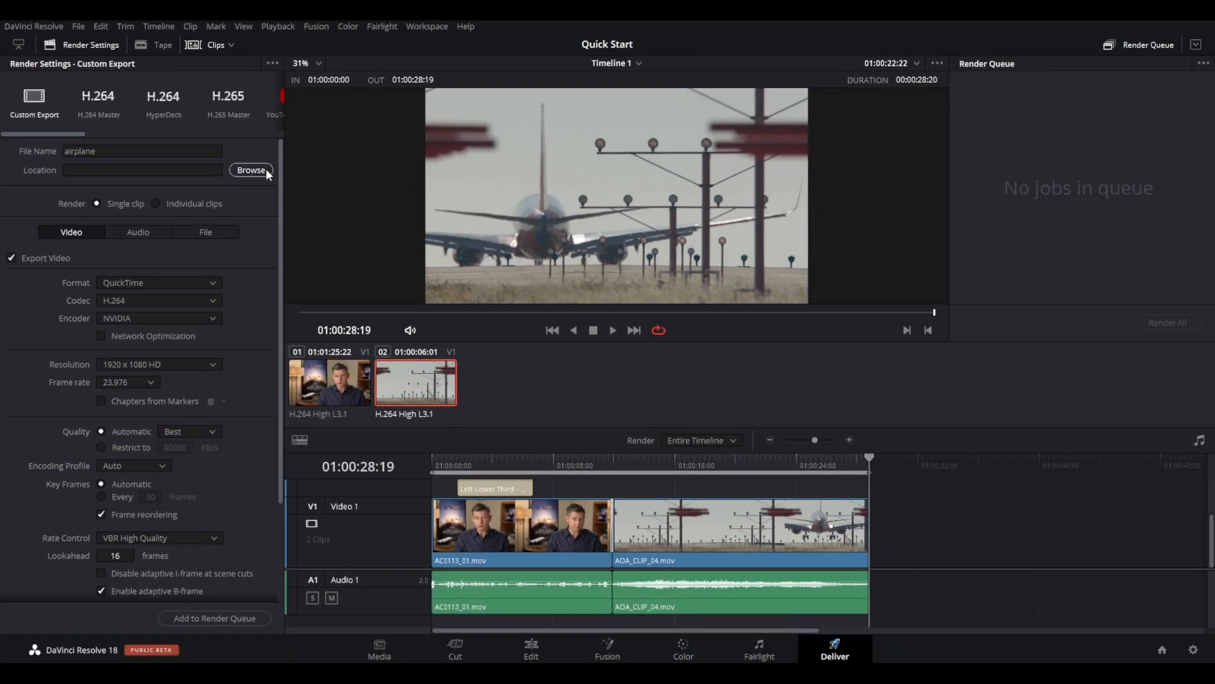
pyautogui.click(251, 170)
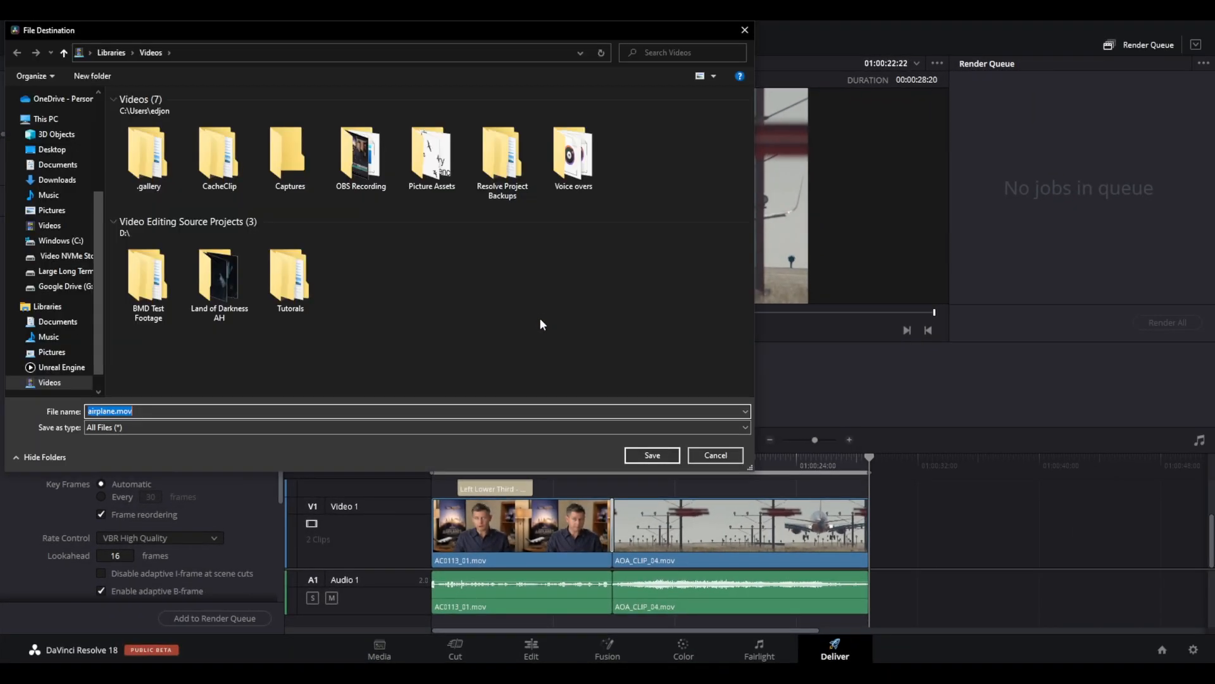
pyautogui.click(652, 455)
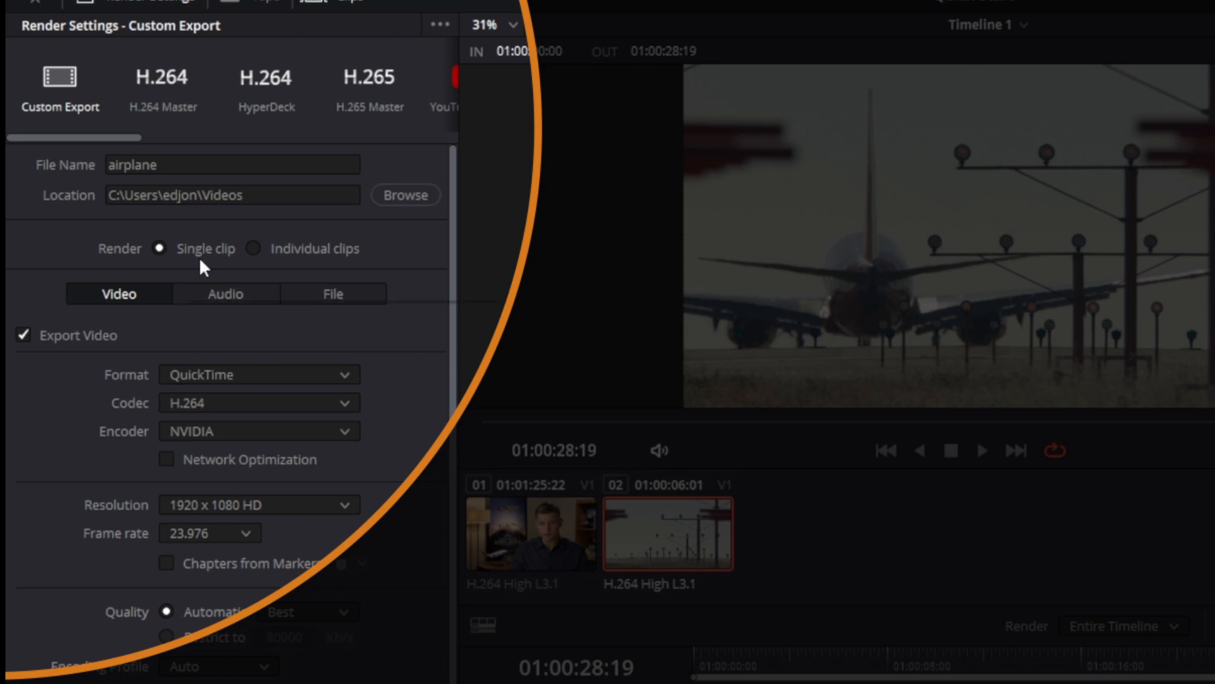
# Set the export format to MP4 and review the remaining video render settings
pyautogui.click(245, 375)
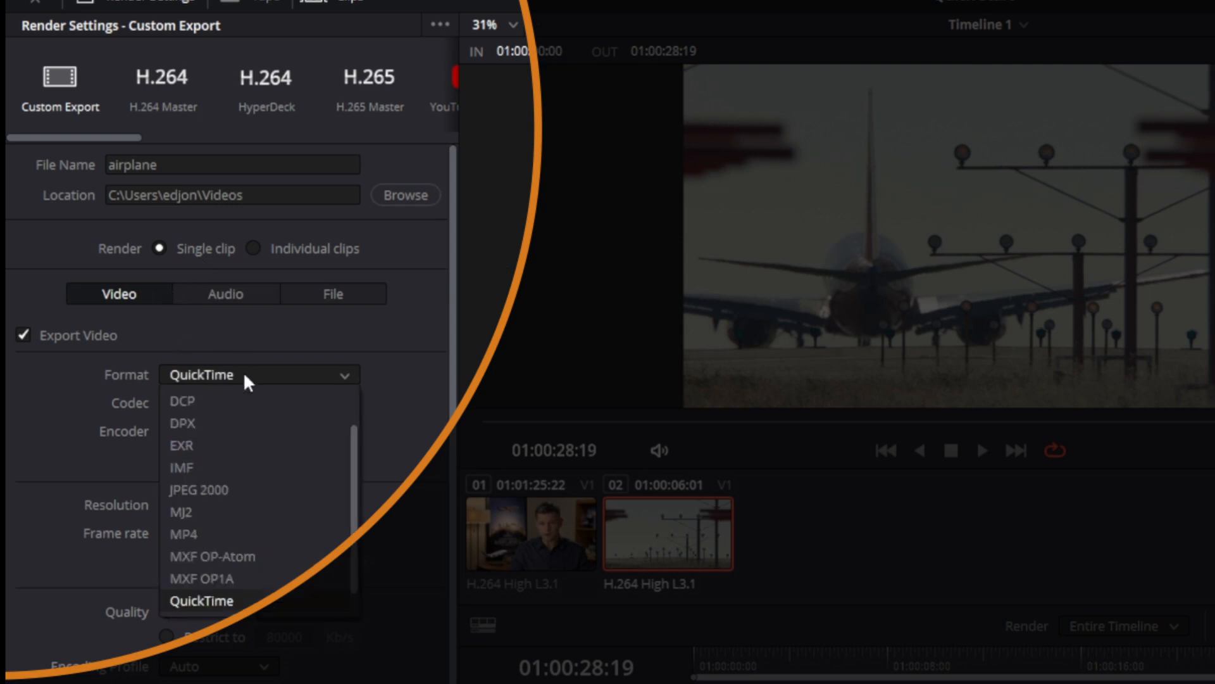
pyautogui.click(210, 533)
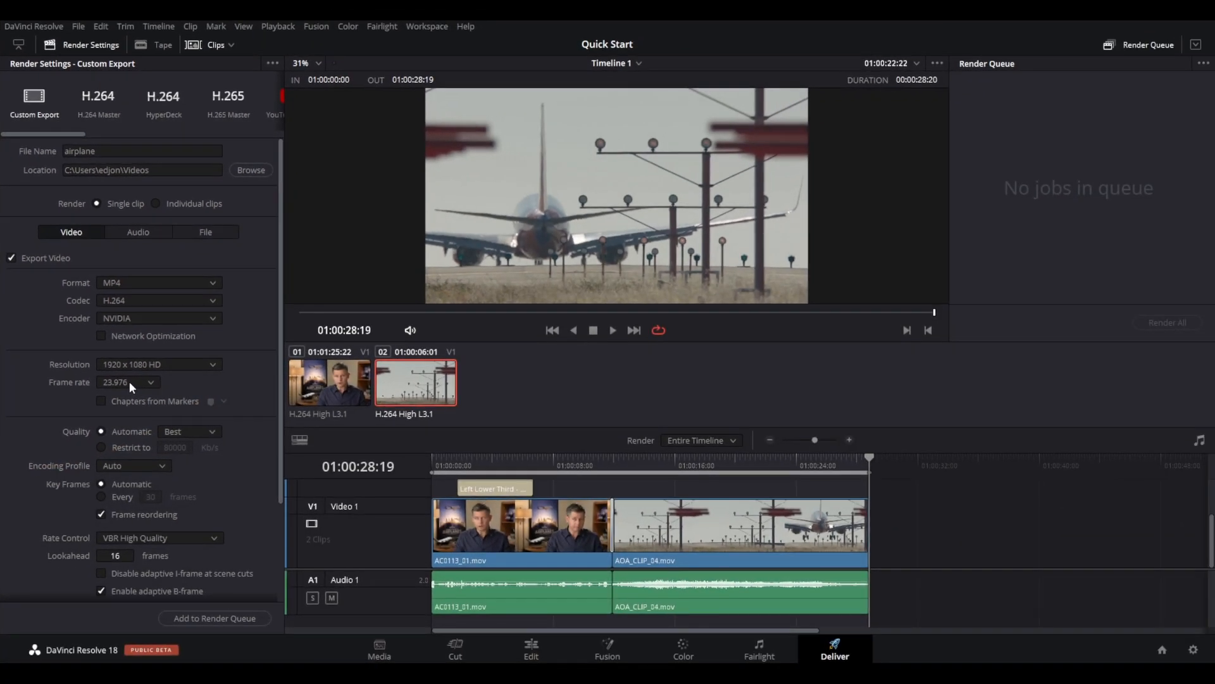
pyautogui.scroll(-3, 157, 442)
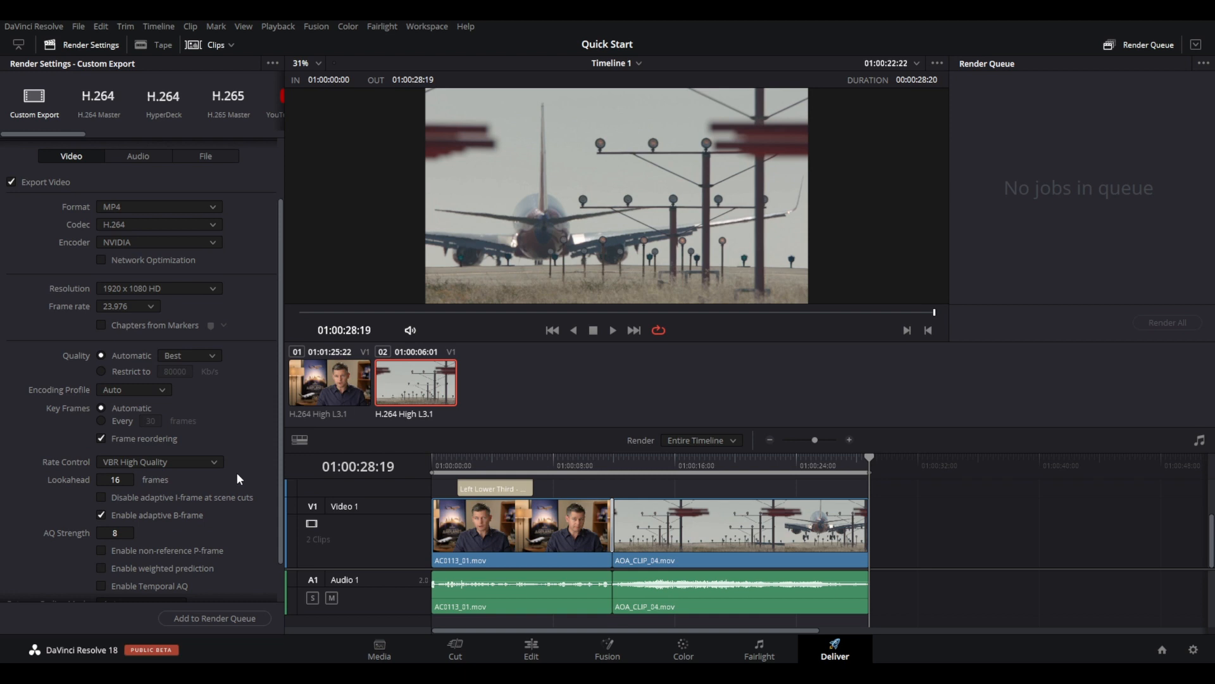
pyautogui.scroll(-1, 215, 457)
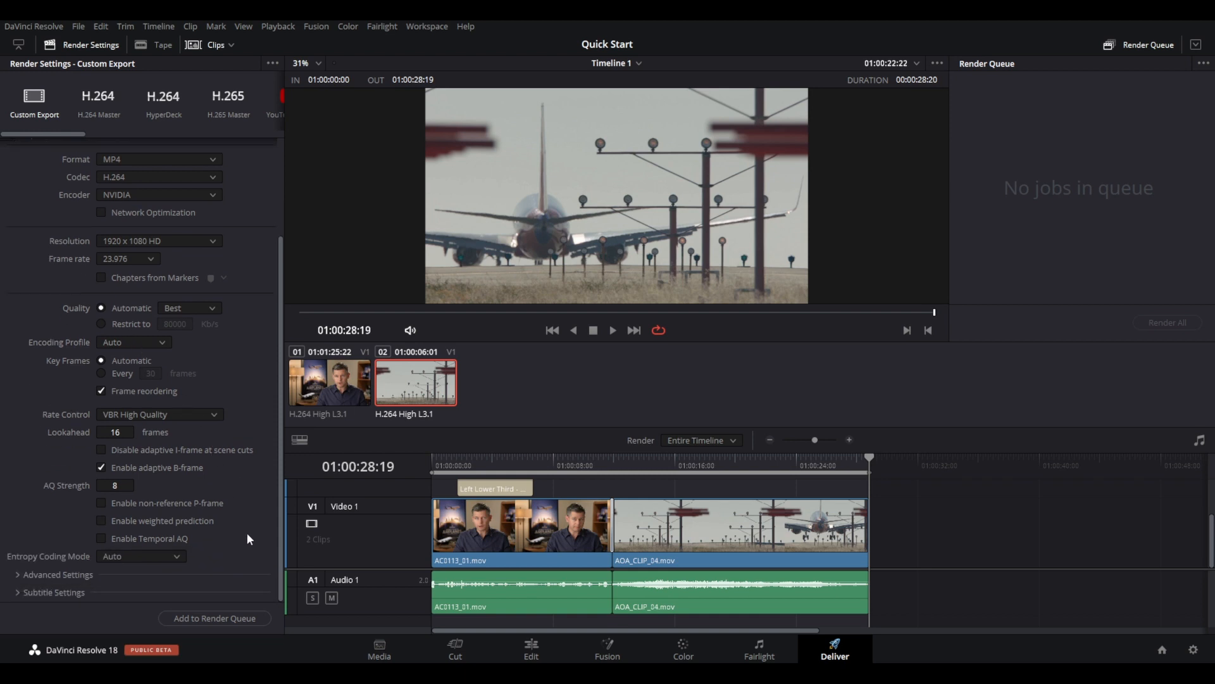
pyautogui.scroll(3, 234, 512)
pyautogui.scroll(-3, 245, 544)
# Mark the render range on the timeline with an in point at 01:00:05:06 and an out point at 01:00:09:07
pyautogui.moveTo(722, 466); pyautogui.dragTo(593, 471)
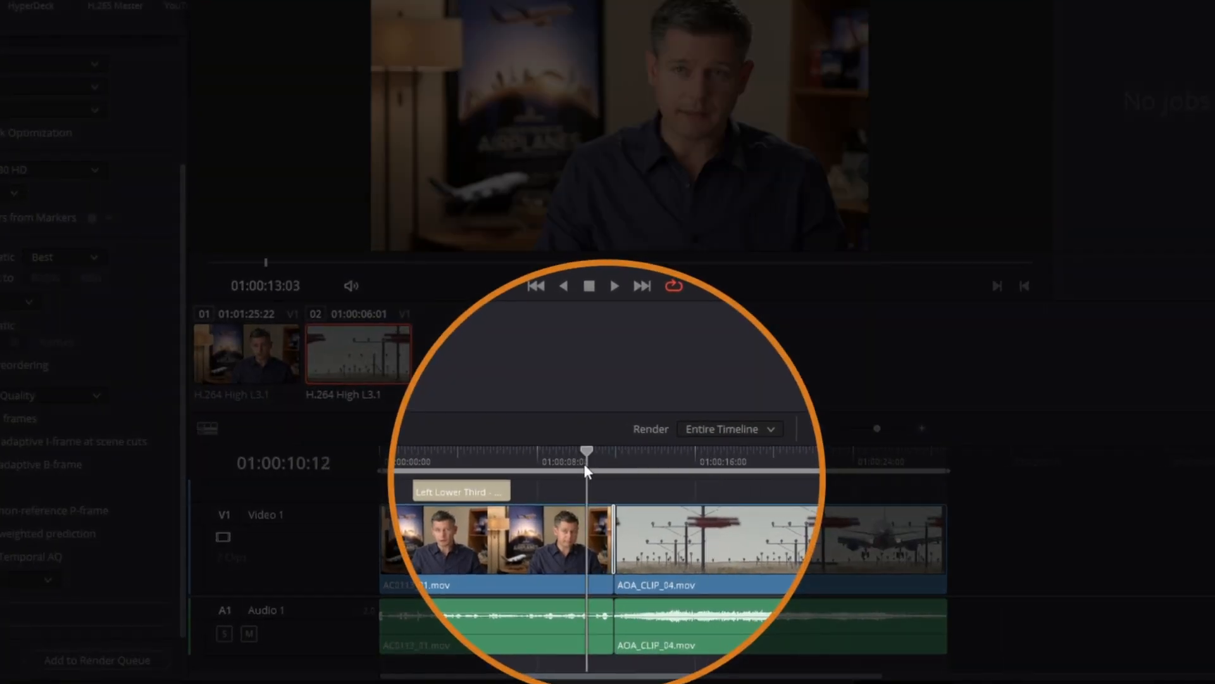
pyautogui.click(483, 457)
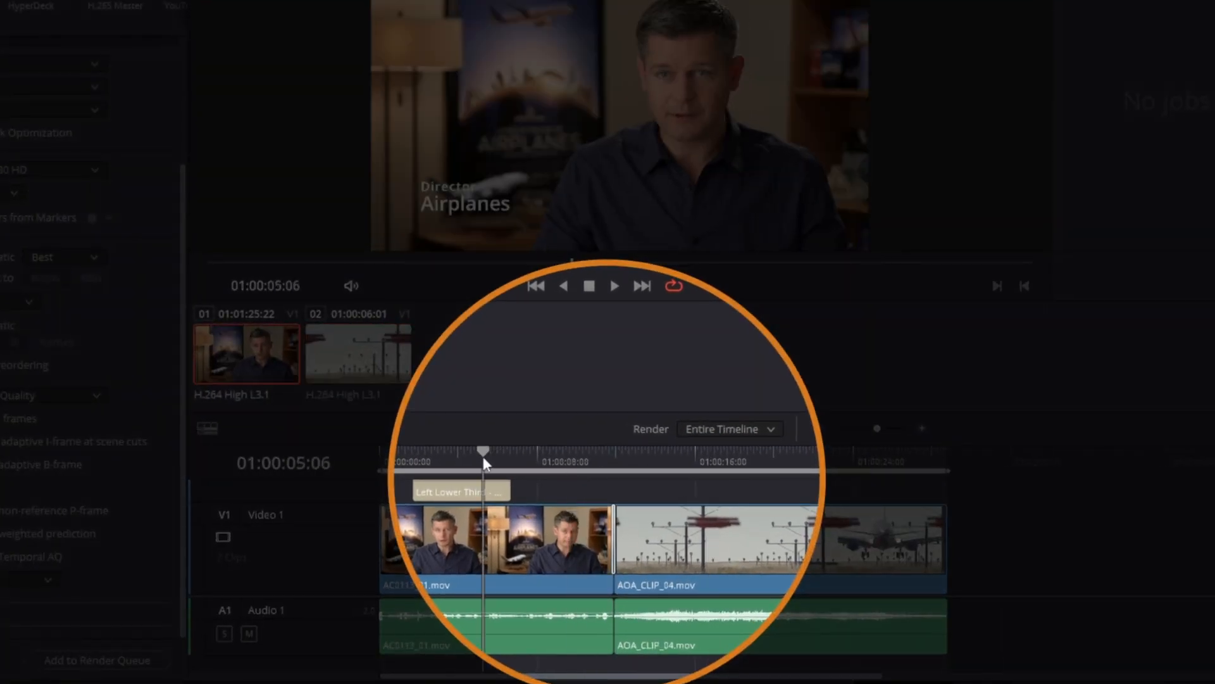
pyautogui.rightClick(483, 457)
pyautogui.click(526, 470)
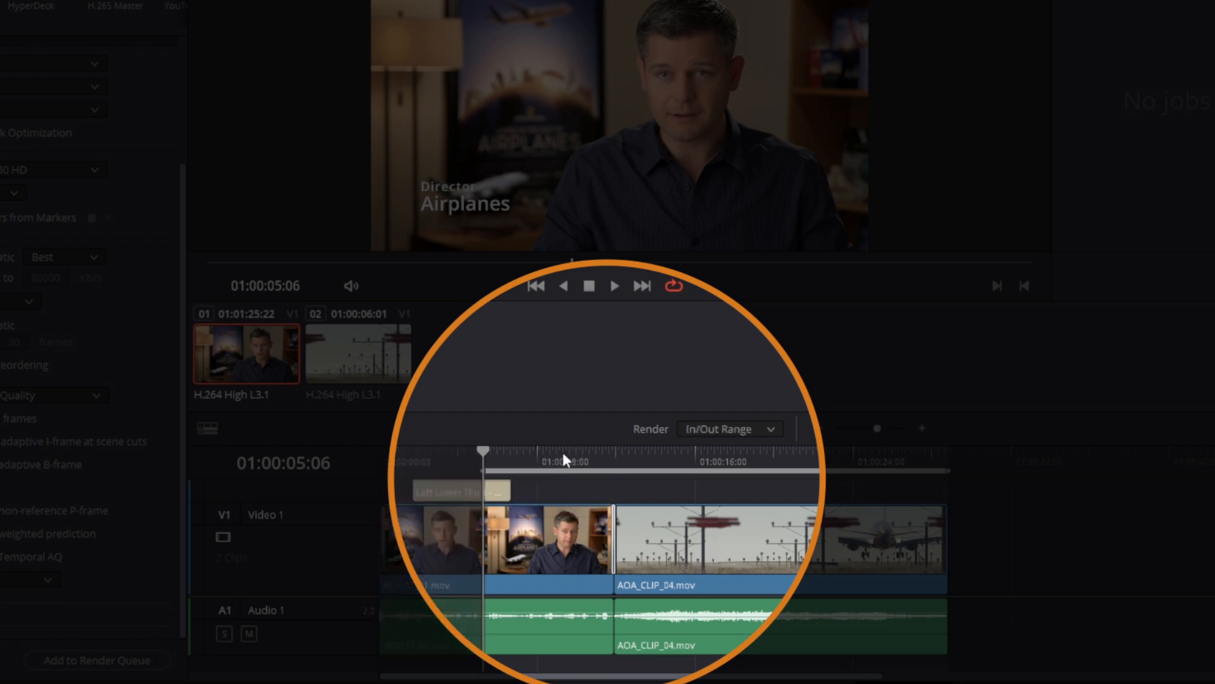
pyautogui.click(563, 452)
pyautogui.rightClick(564, 452)
pyautogui.click(594, 483)
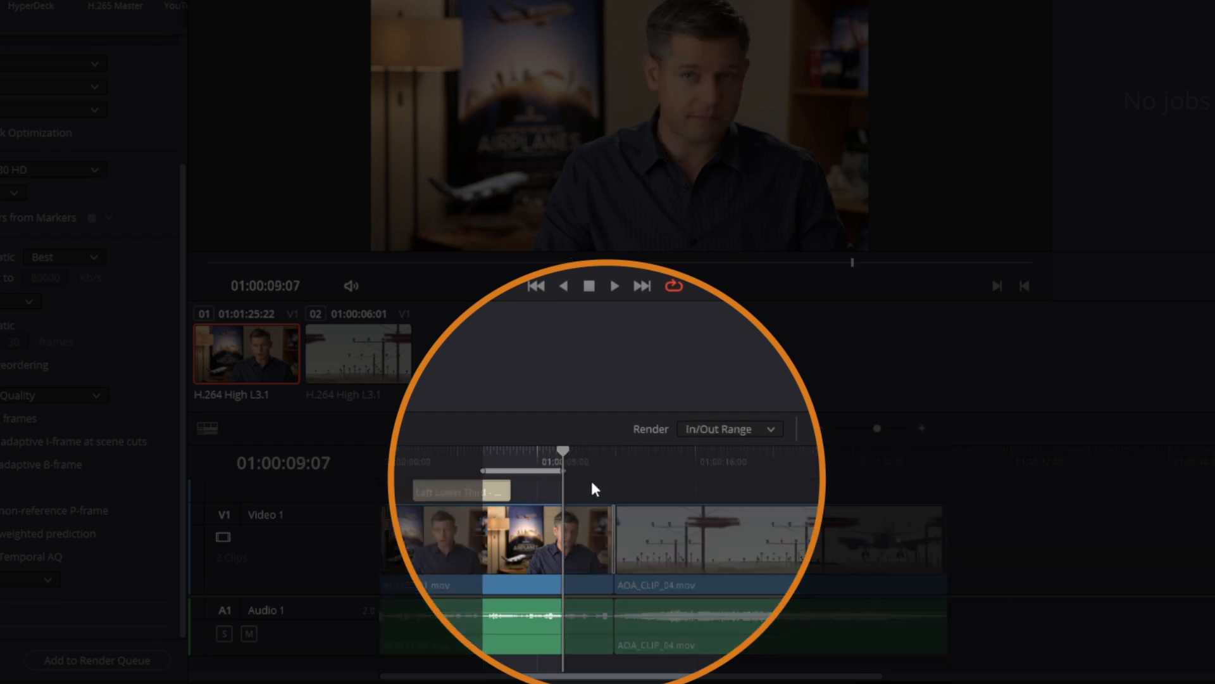
# With the render range set to In/Out Range, add the export to the render queue and render all jobs
pyautogui.click(726, 432)
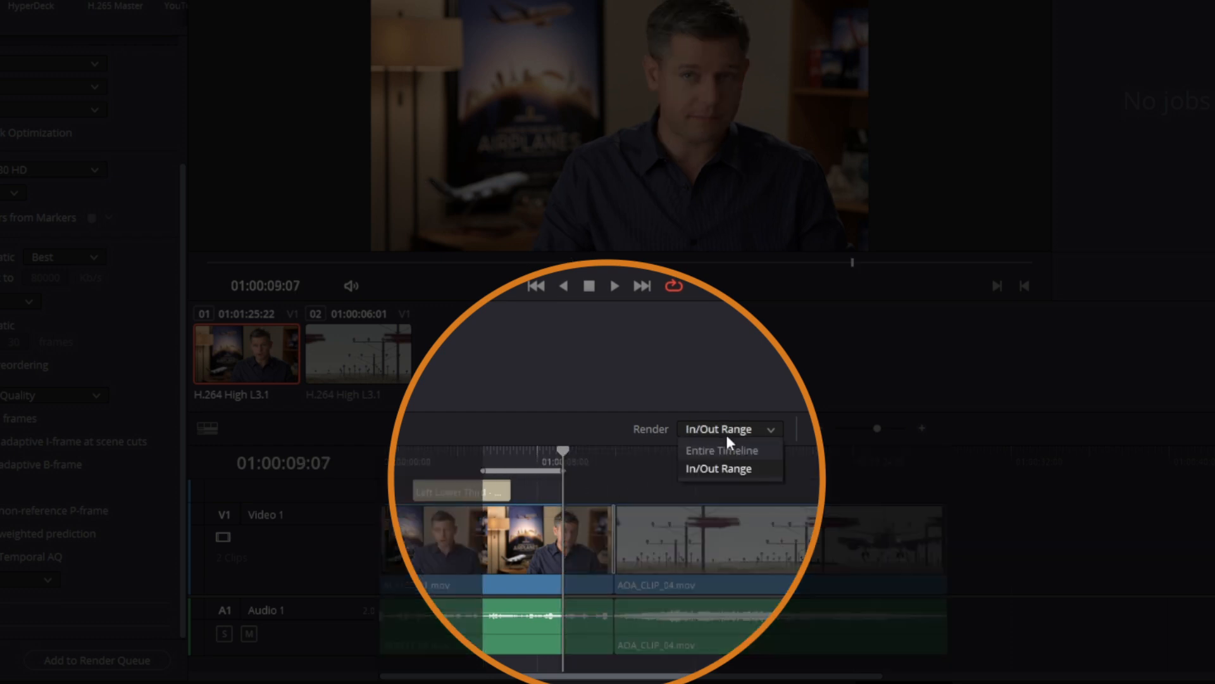
pyautogui.click(693, 468)
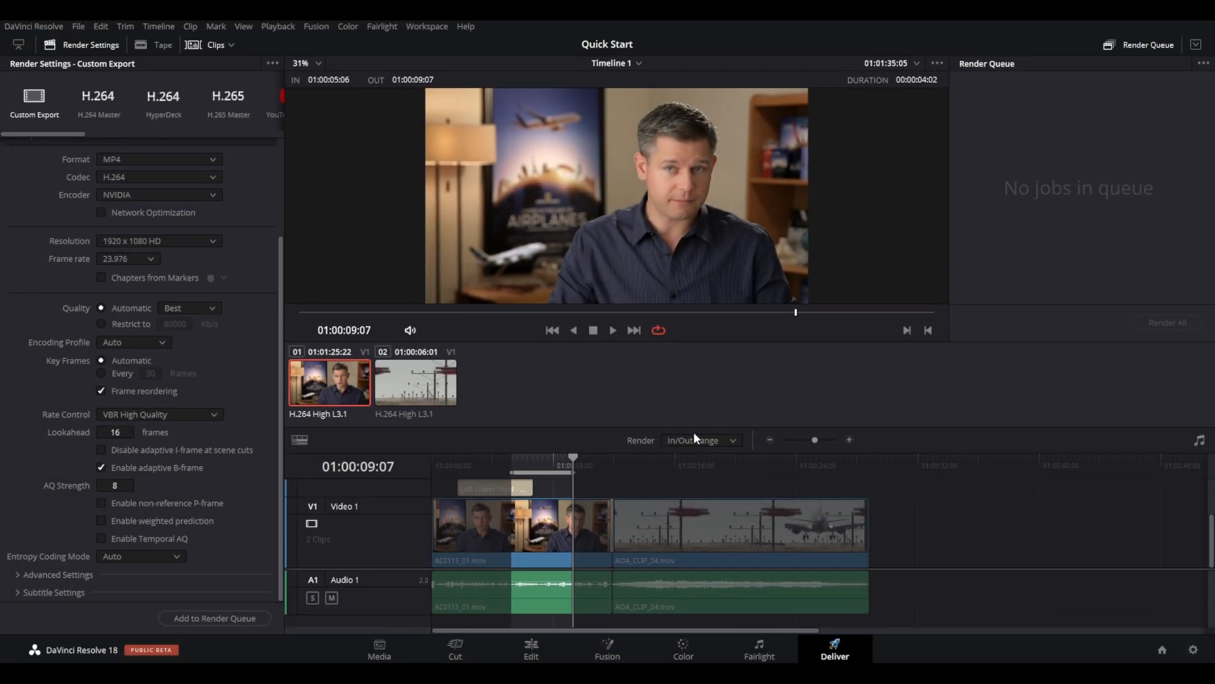
pyautogui.click(189, 618)
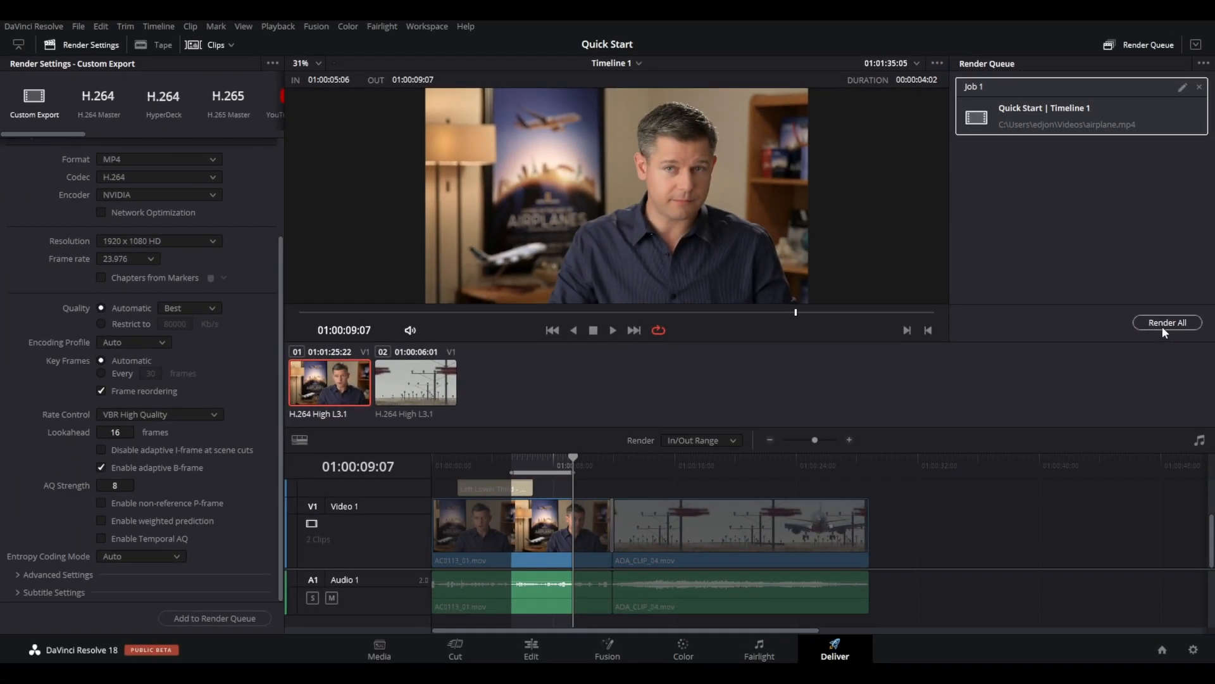
pyautogui.click(1163, 326)
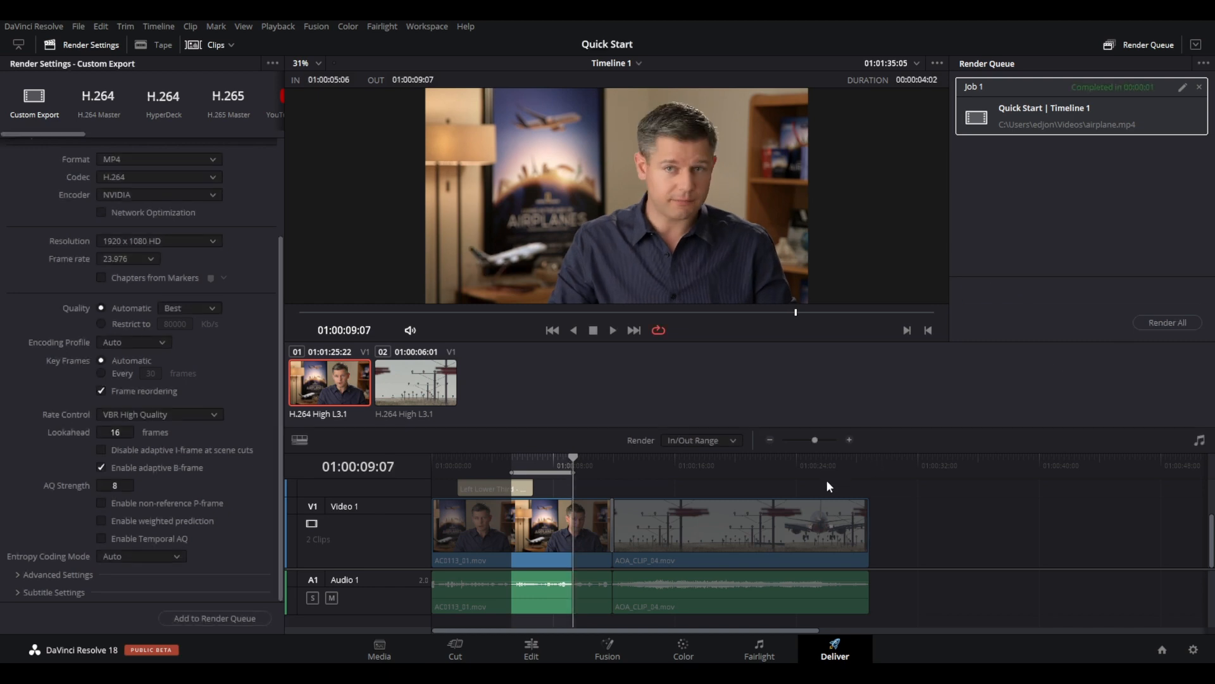